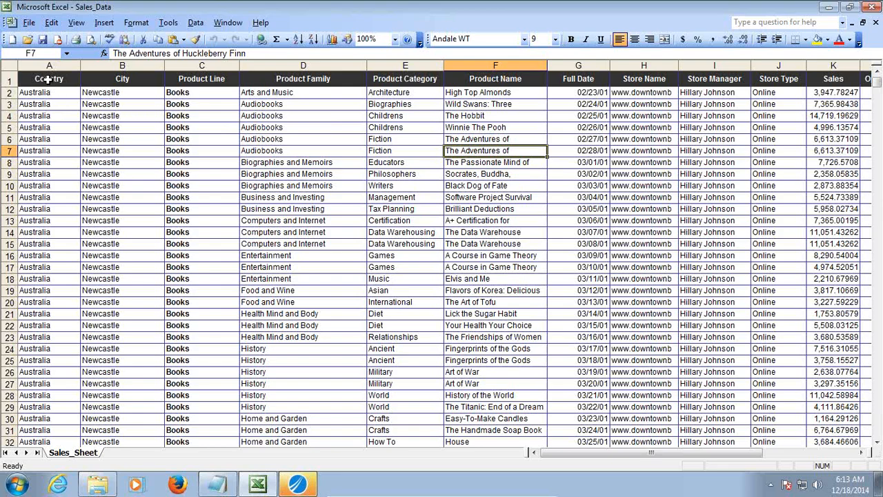
- Examine the columns of the Sales_Sheet worksheet, from Country through Time, in the Sales_Data workbook
click(45, 81)
click(89, 82)
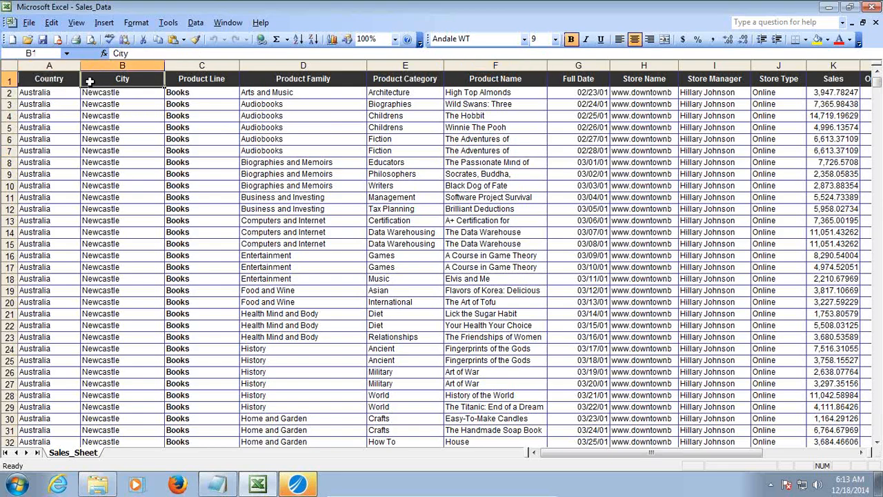
drag(169, 82, 418, 93)
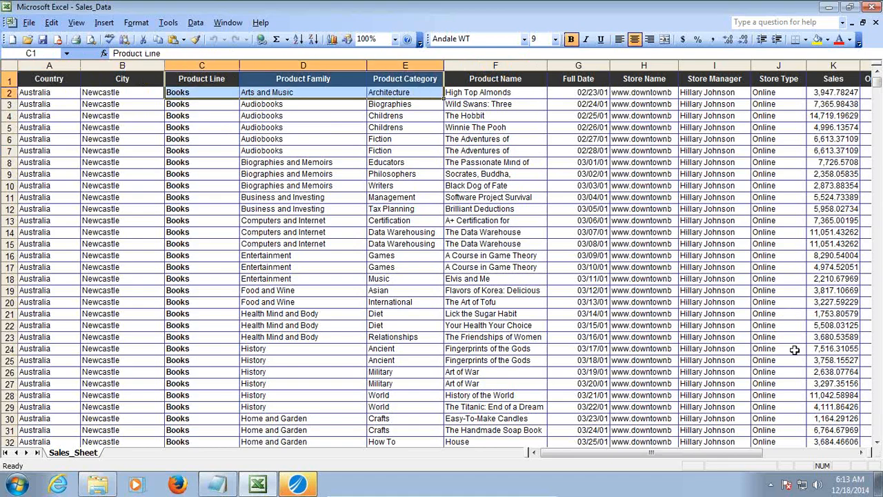
click(861, 453)
click(861, 453)
click(861, 453)
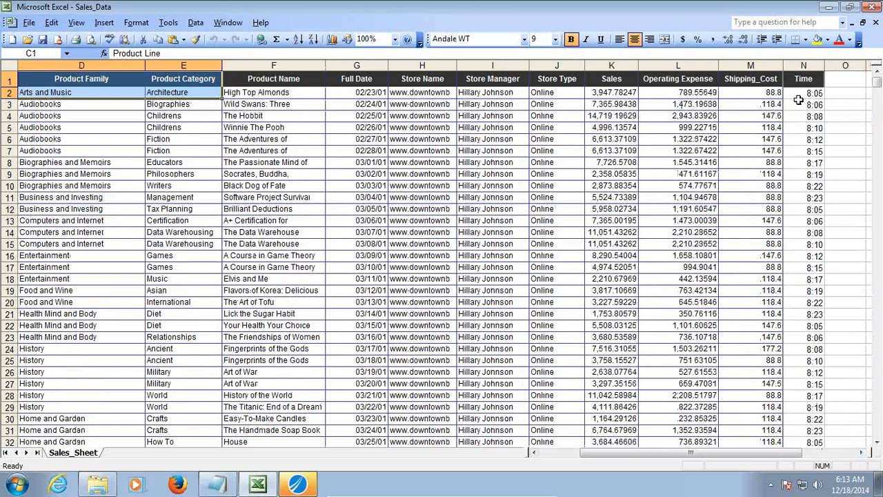
click(248, 128)
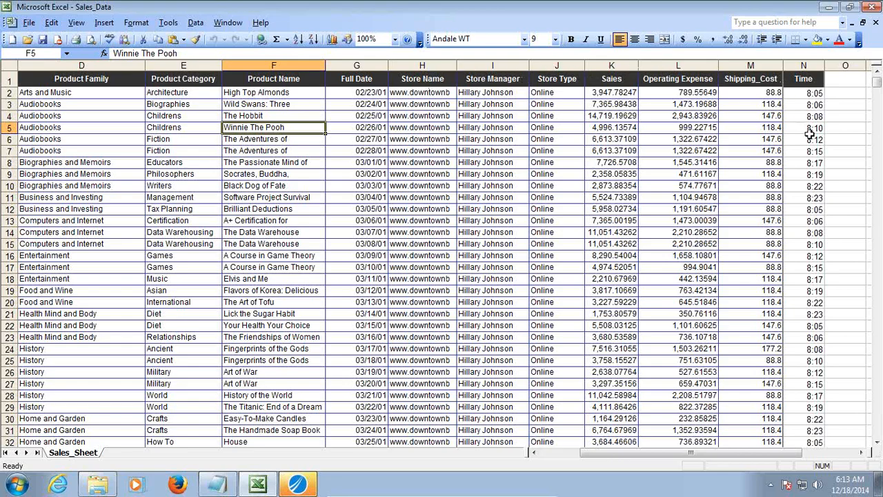
- Switch to TIBCO Spotfire and open the Sales_Data Excel workbook from the Data_Source folder
click(302, 487)
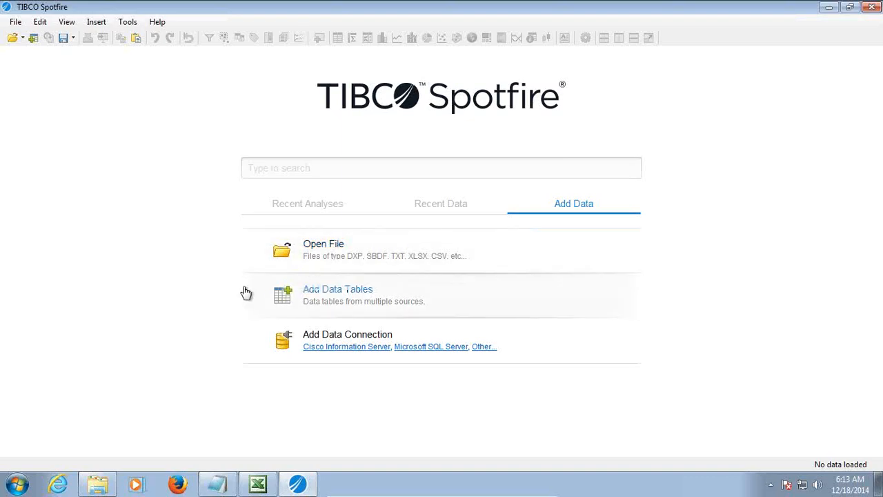
click(324, 254)
click(166, 119)
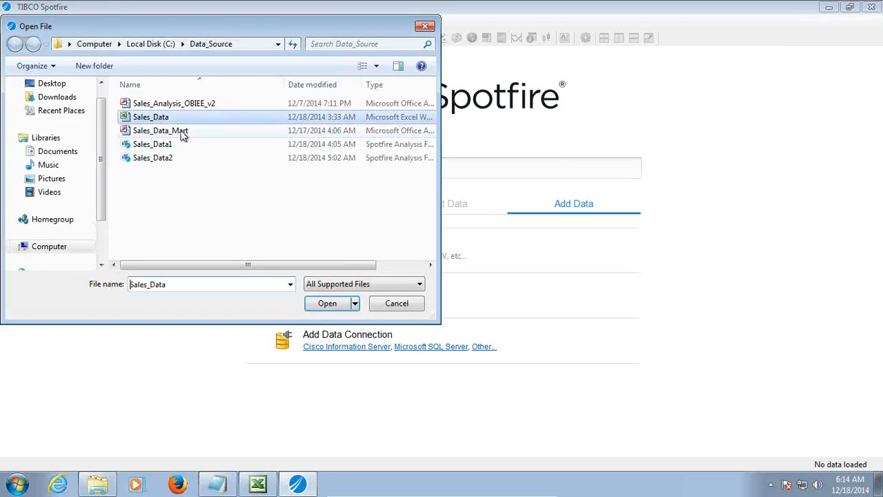
click(327, 303)
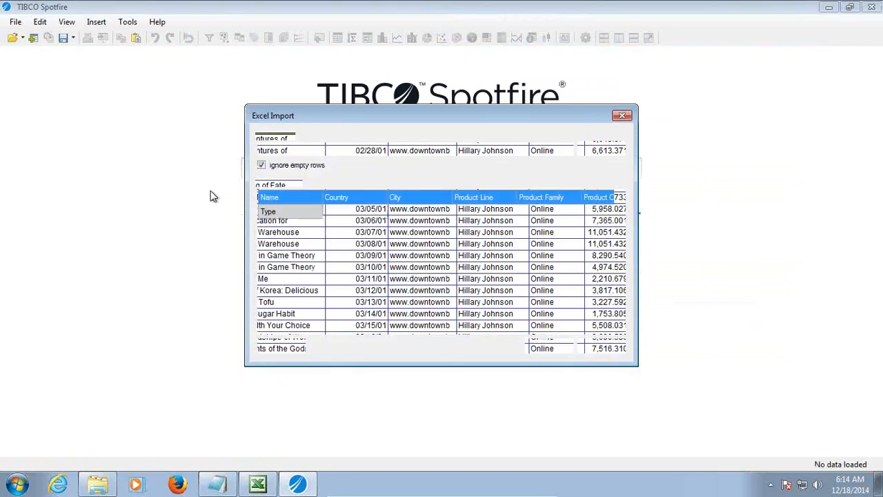
- Check which worksheets can be imported and which data types are available for the Country column
click(273, 151)
click(276, 158)
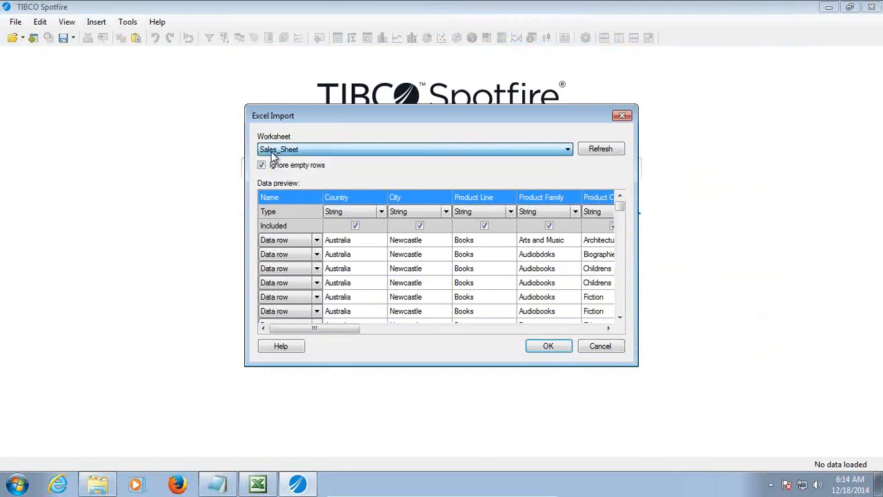
click(294, 150)
click(295, 153)
click(294, 152)
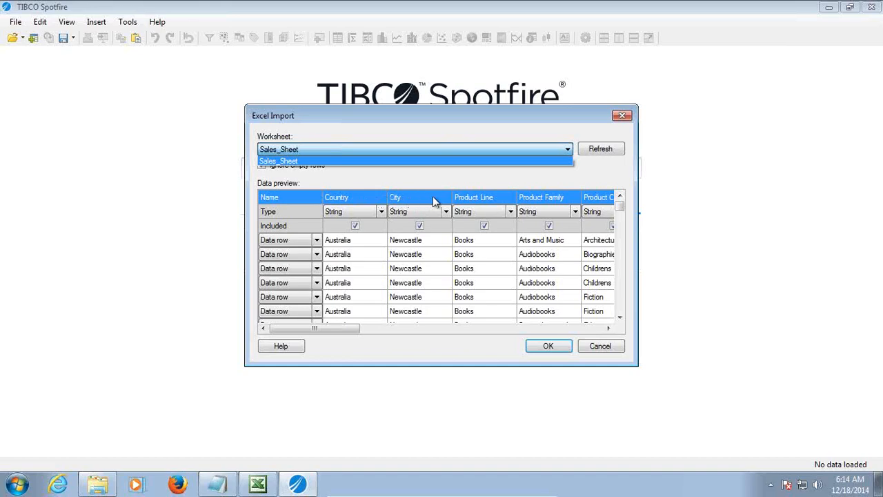
click(383, 214)
click(381, 212)
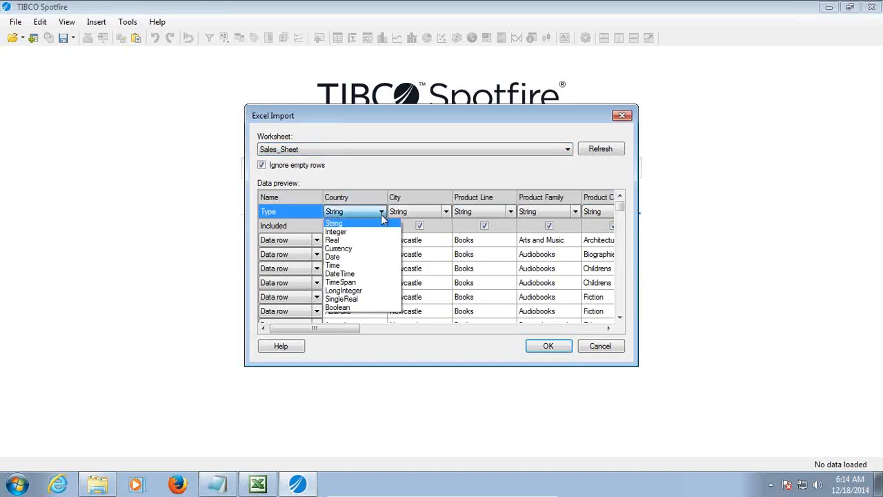
click(399, 166)
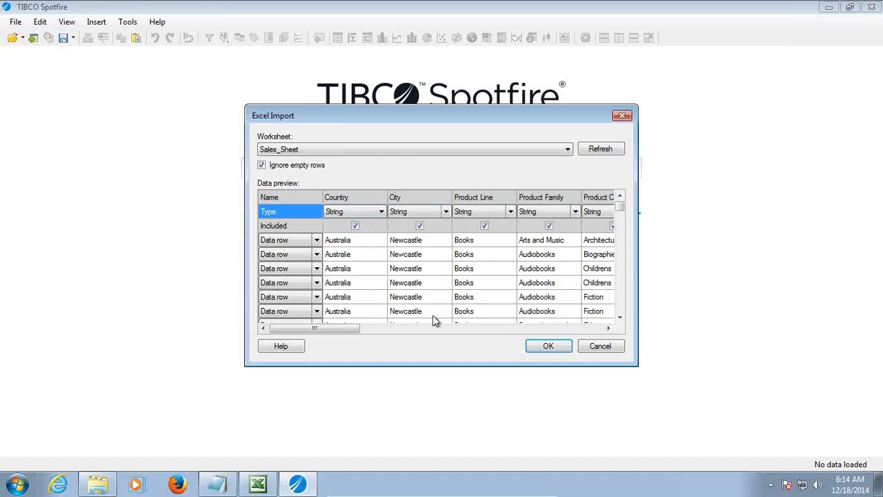
- Exclude the surplus columns after Time, including Column 20, Column 21 and Column 22, from the Excel import
drag(344, 329, 456, 327)
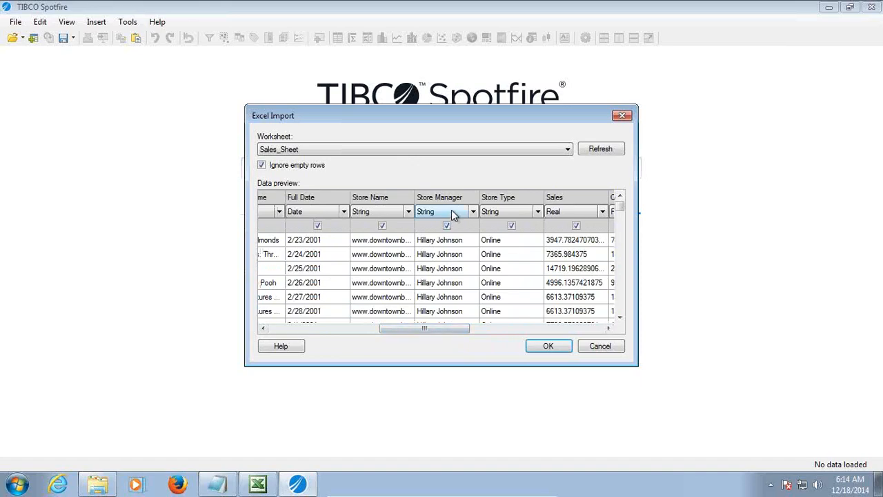
drag(453, 330, 476, 329)
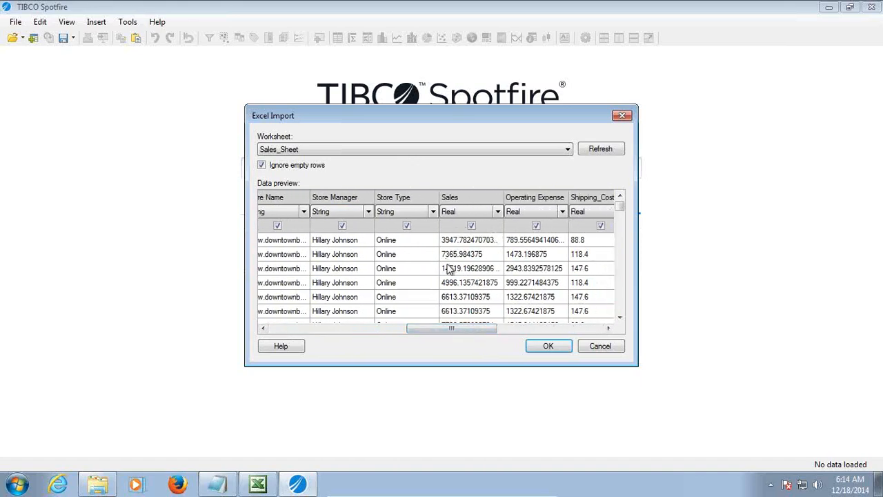
drag(472, 328, 501, 329)
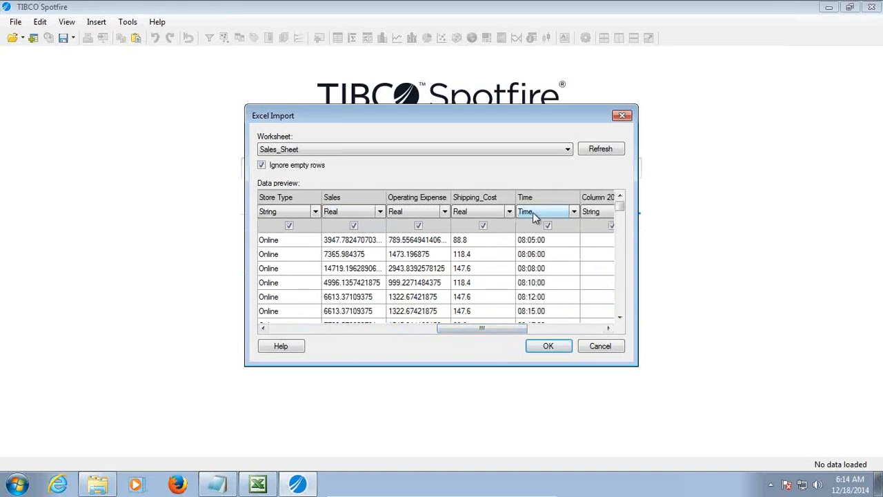
drag(496, 329, 515, 332)
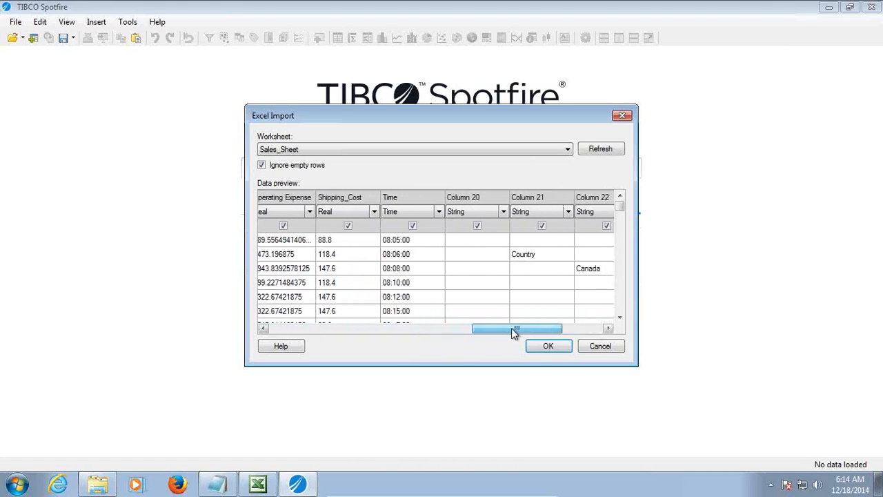
click(477, 226)
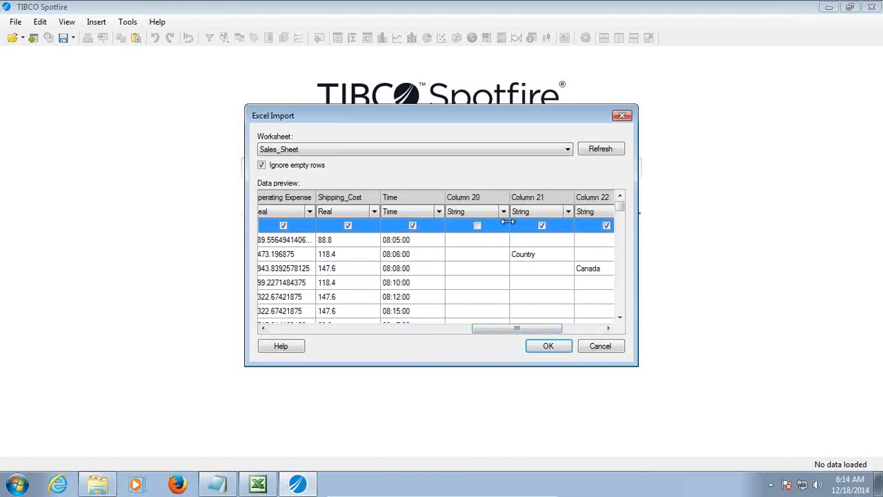
click(542, 226)
click(606, 226)
drag(516, 328, 316, 335)
click(564, 226)
click(582, 227)
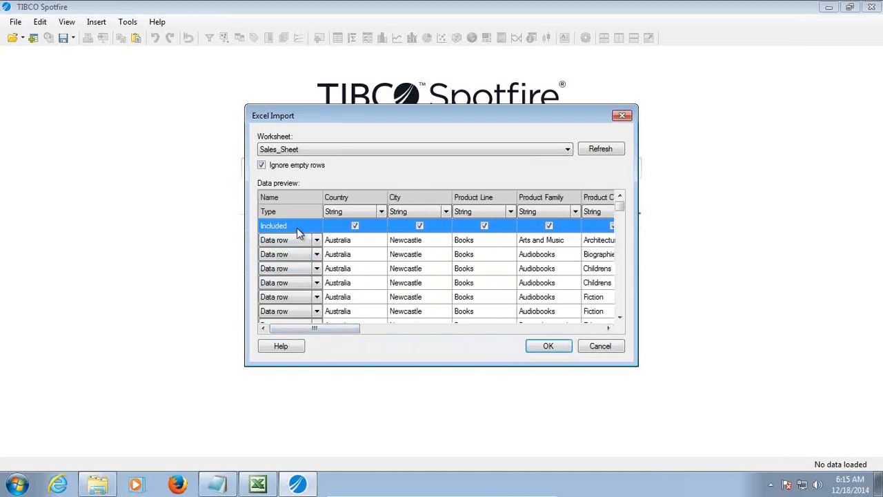
- Check the row type options of the first data row and import the Sales_Sheet data
click(317, 240)
click(317, 240)
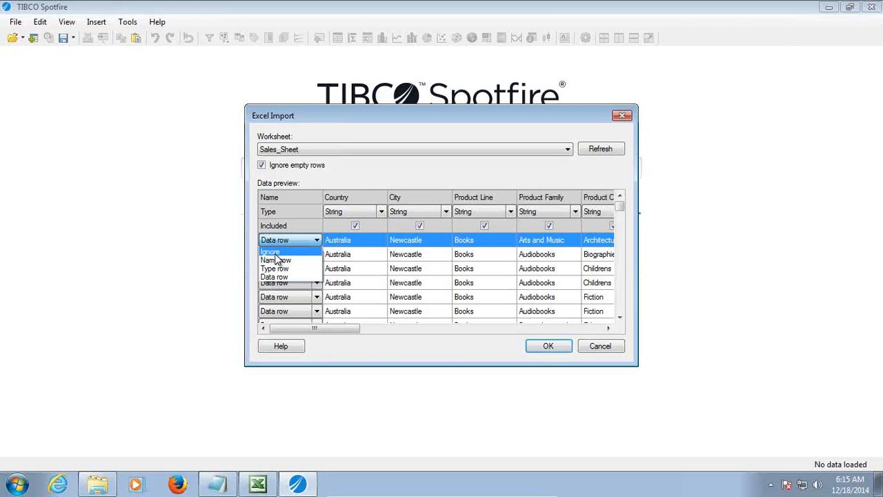
click(335, 178)
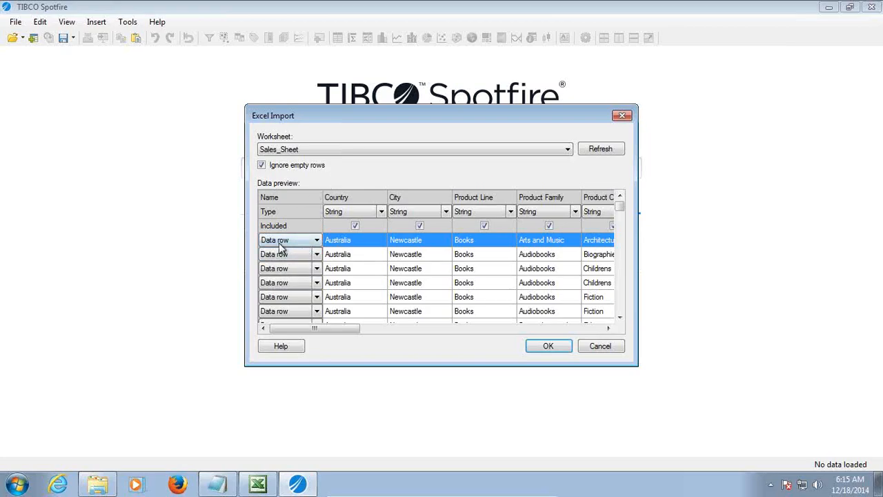
click(543, 347)
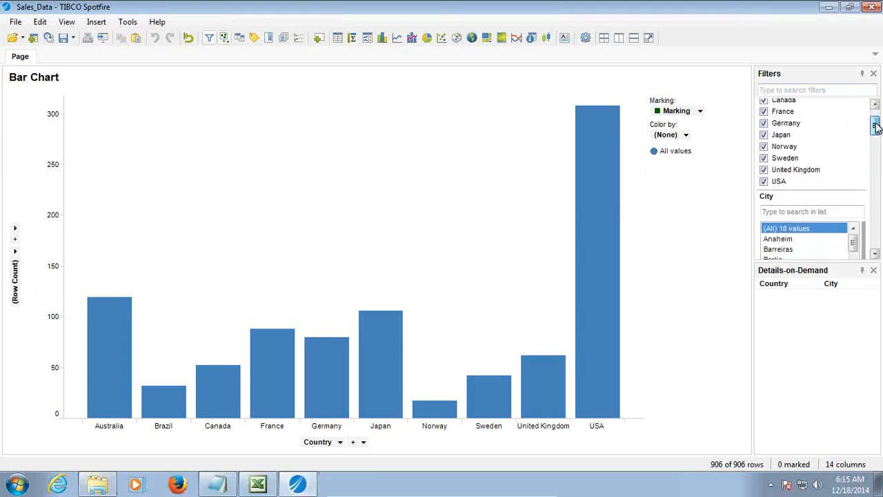
- Add Sales to the bar chart's value axis from the filters and remove Row Count from that axis
scroll(874, 119, up, 5)
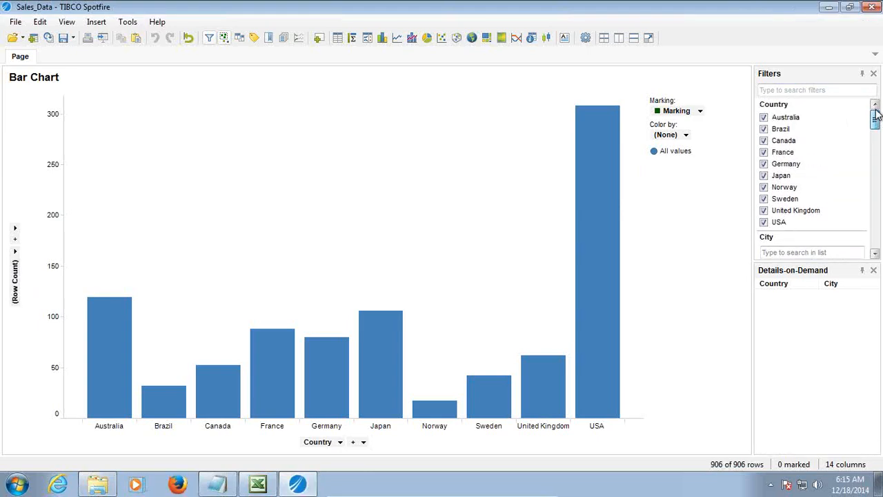
drag(875, 120, 879, 241)
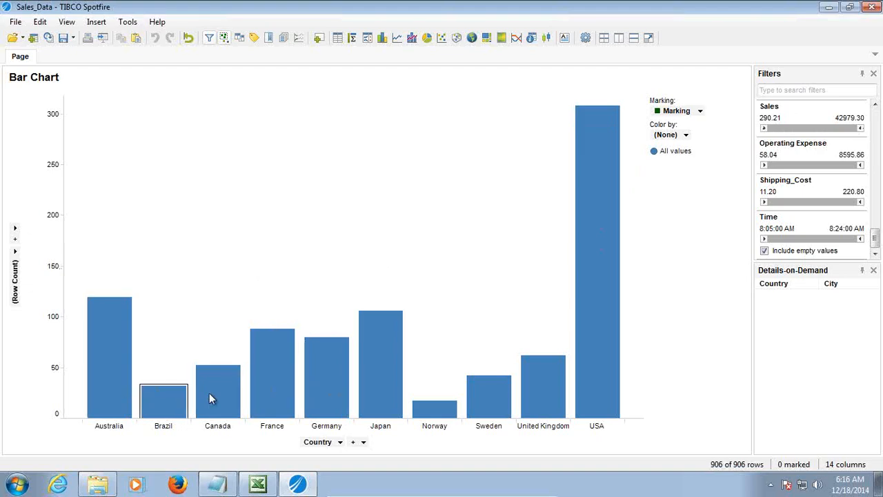
drag(661, 135, 27, 260)
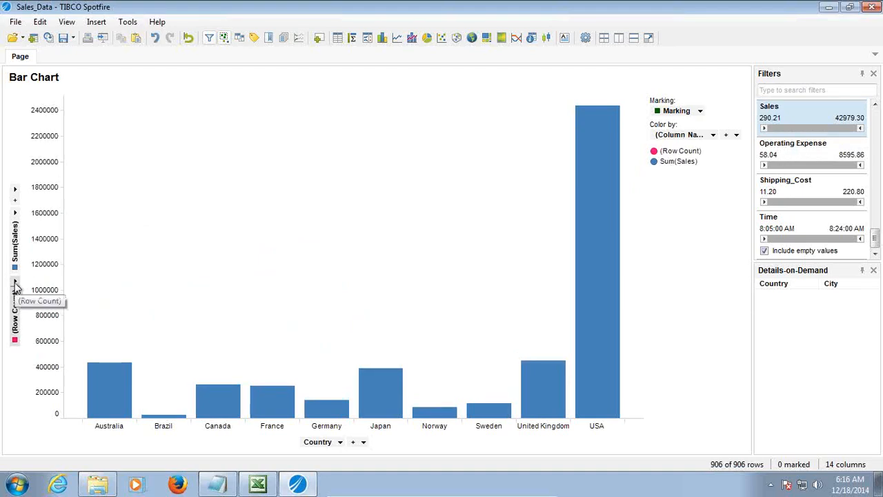
click(23, 282)
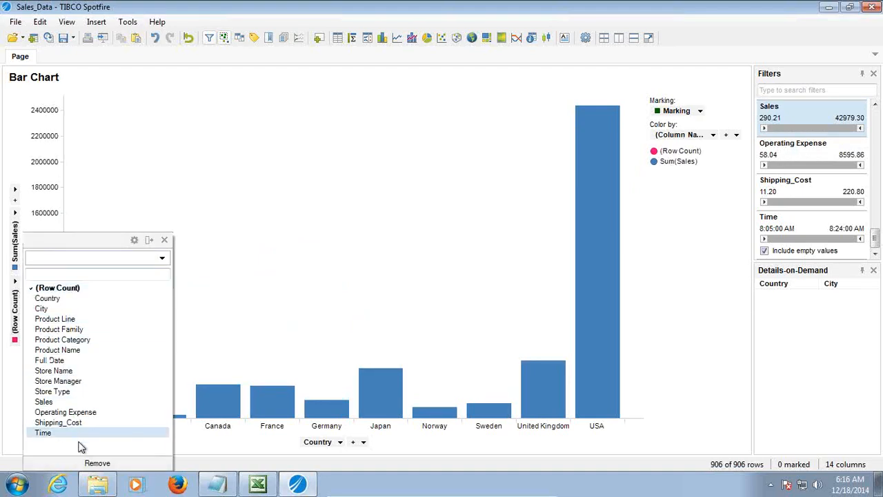
click(87, 464)
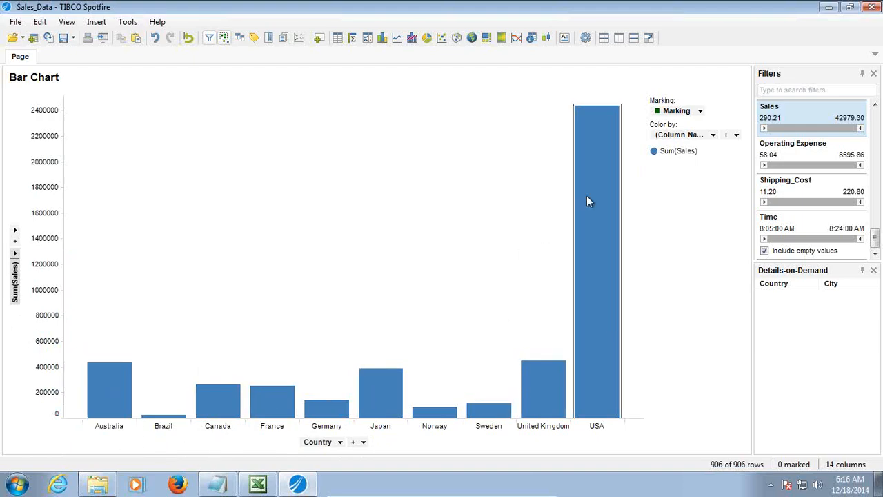
- Mark the USA bar and set the bar chart properties to show labels for all bars
click(605, 154)
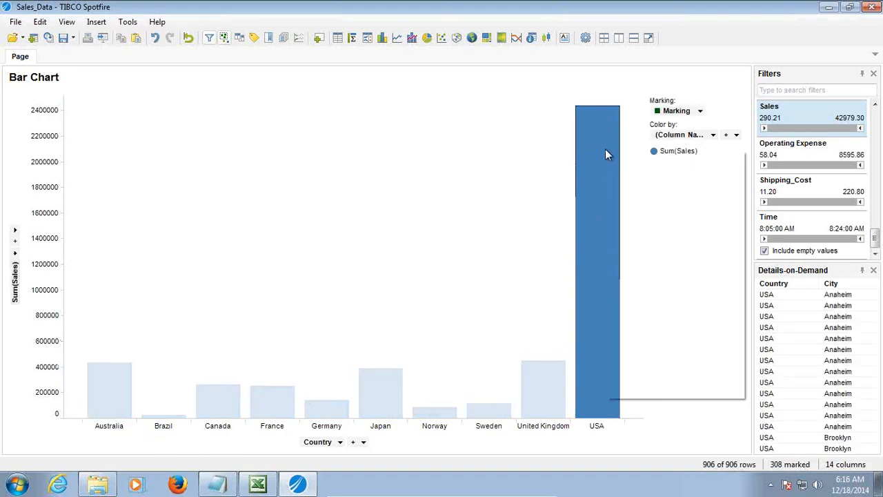
right_click(606, 155)
click(645, 391)
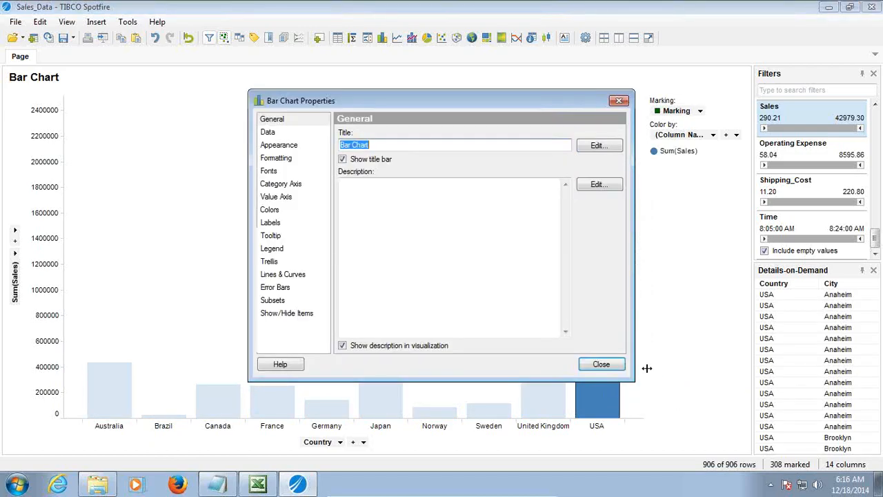
click(270, 222)
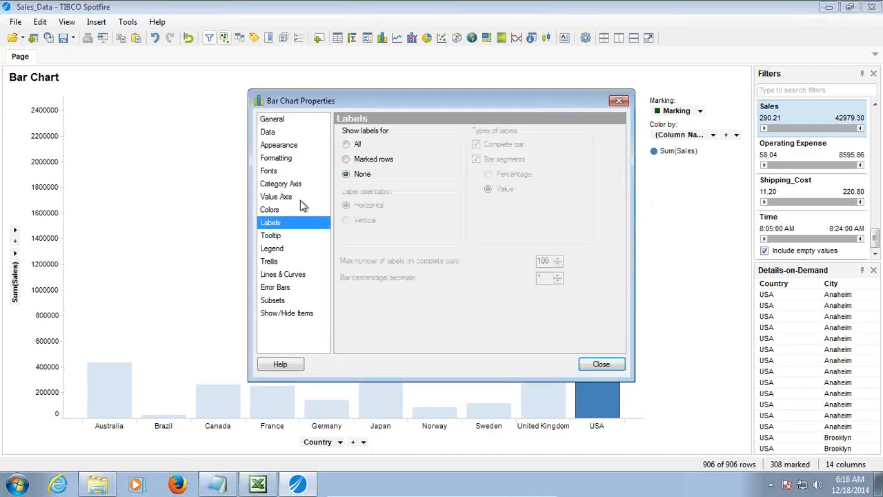
click(345, 144)
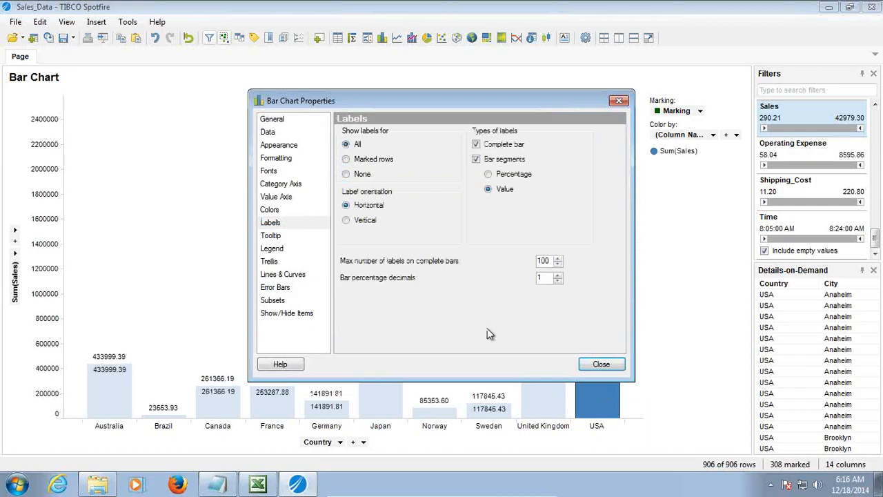
click(581, 365)
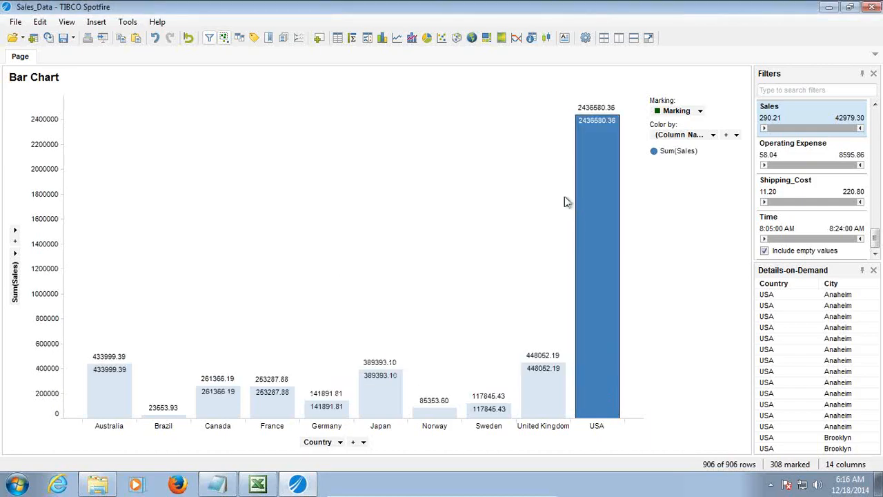
- Switch to the presentation to read the Hands-on Example task list, and return to TIBCO Spotfire
mouse_move(343, 496)
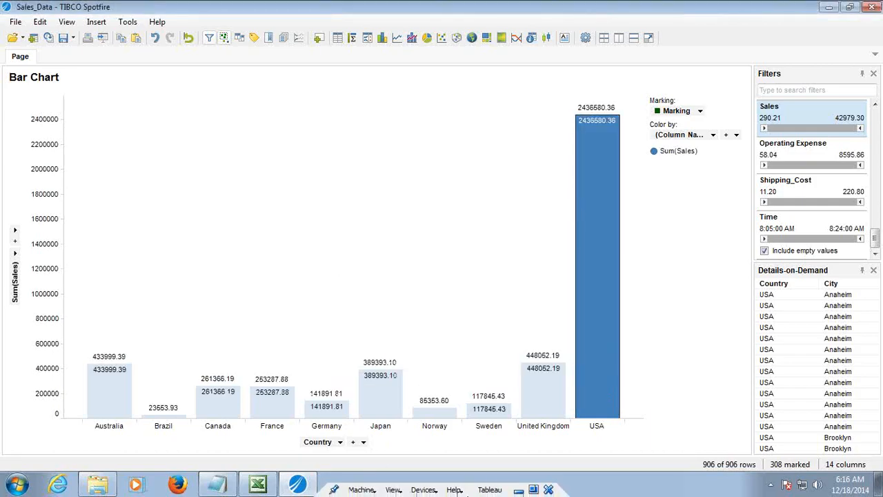
click(519, 489)
click(368, 368)
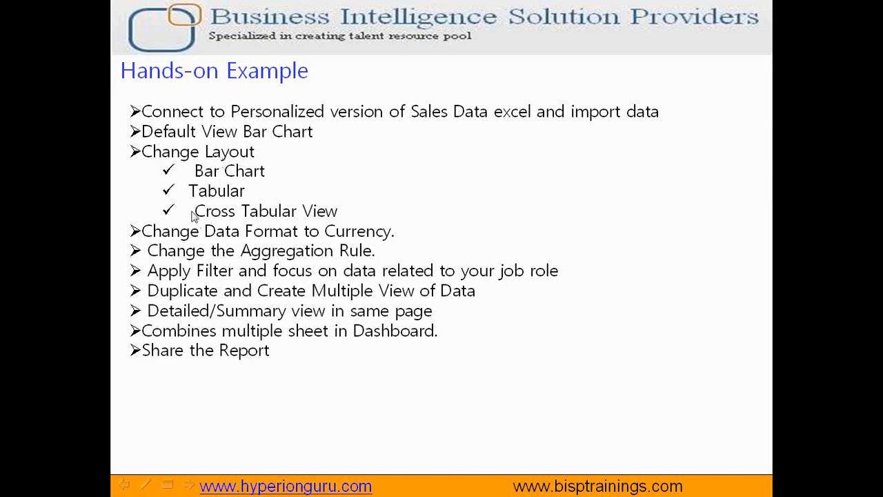
key(super)
click(298, 482)
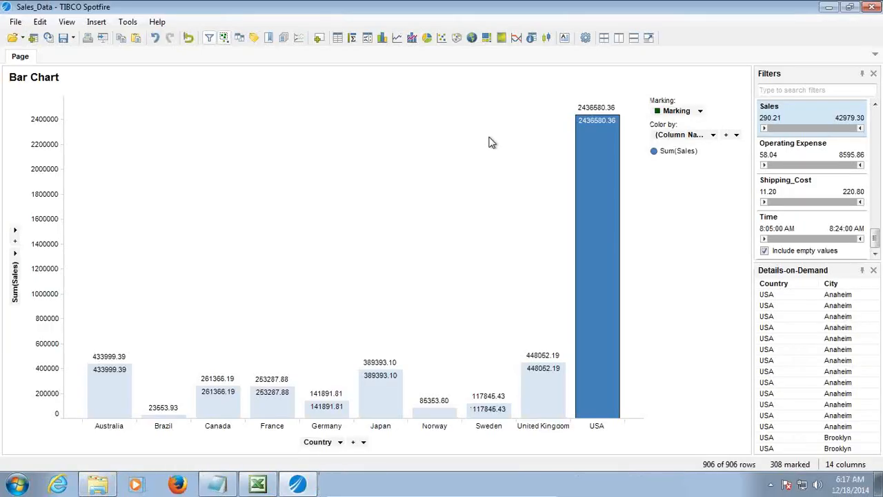
- Switch the bar chart visualization to a table
right_click(165, 156)
mouse_move(236, 332)
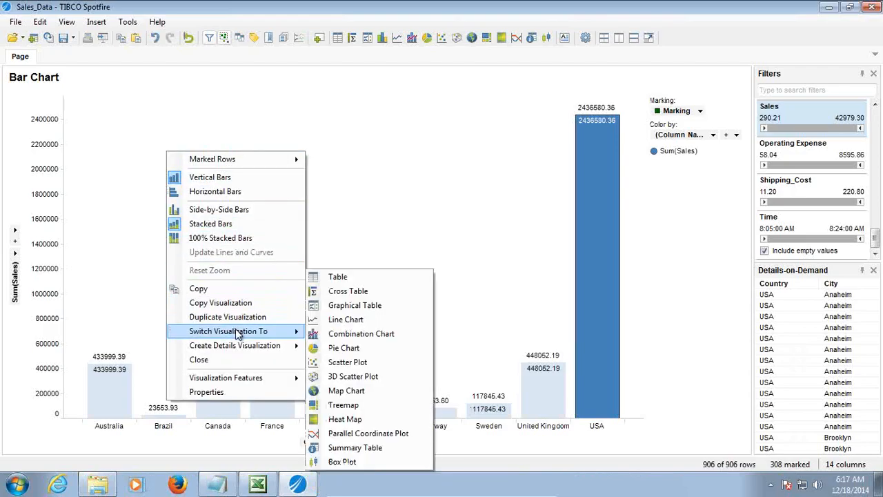
click(365, 280)
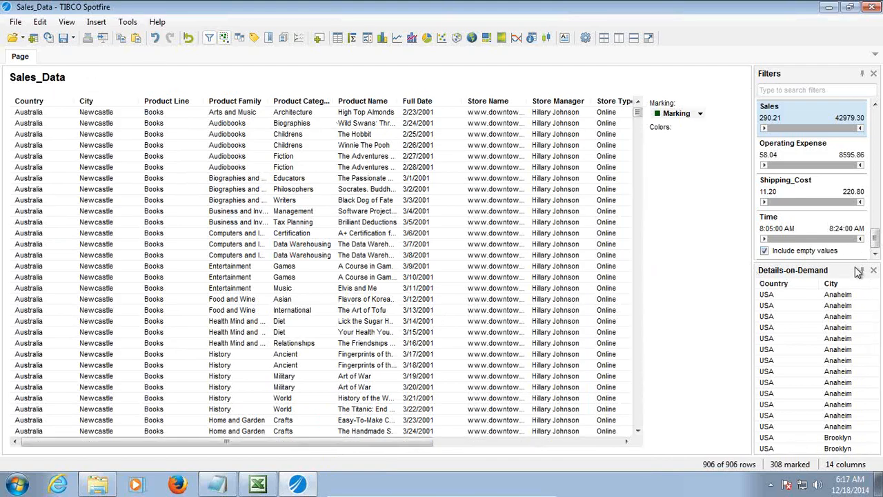
- Try filtering Product Name to the first title, "1001 Ways to Reward...", and restore all its values
drag(874, 238, 876, 181)
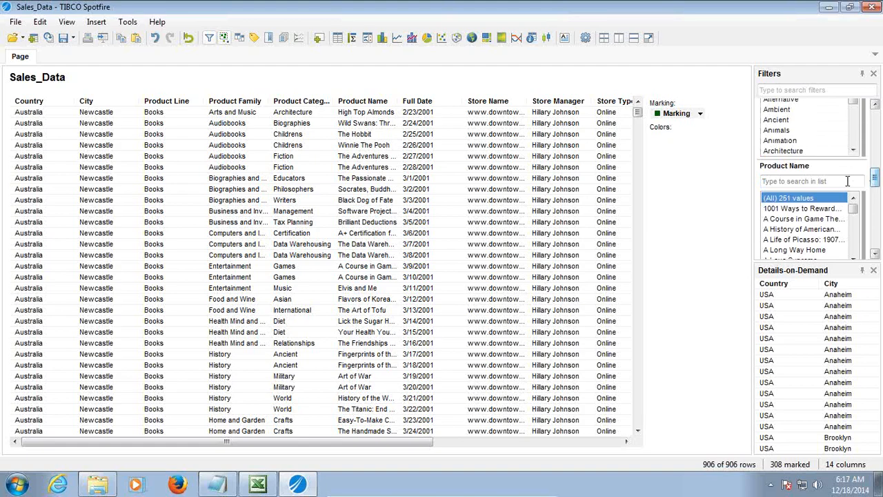
click(802, 208)
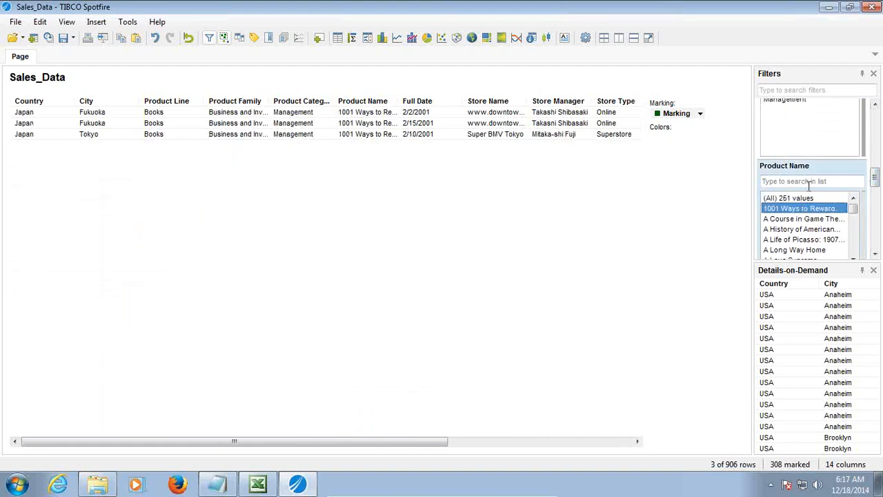
click(808, 198)
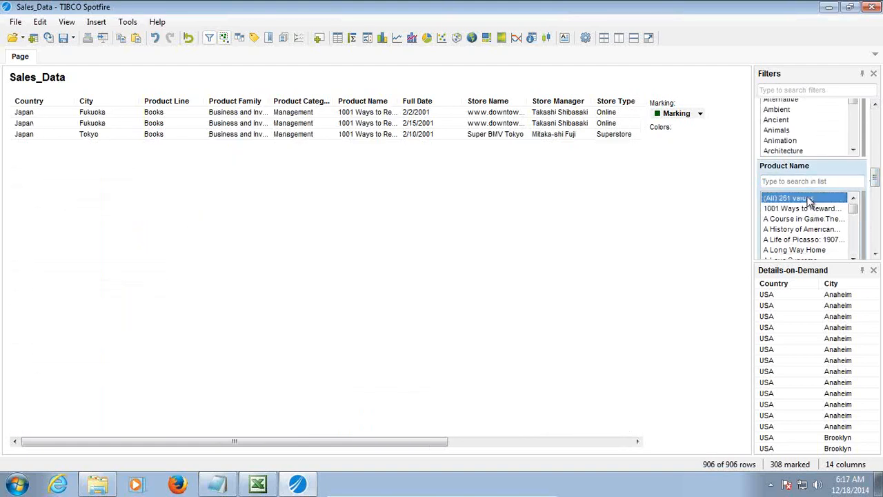
- Filter Product Category to Ancient, and switch the Books product line off and on again
drag(875, 180, 876, 142)
click(807, 206)
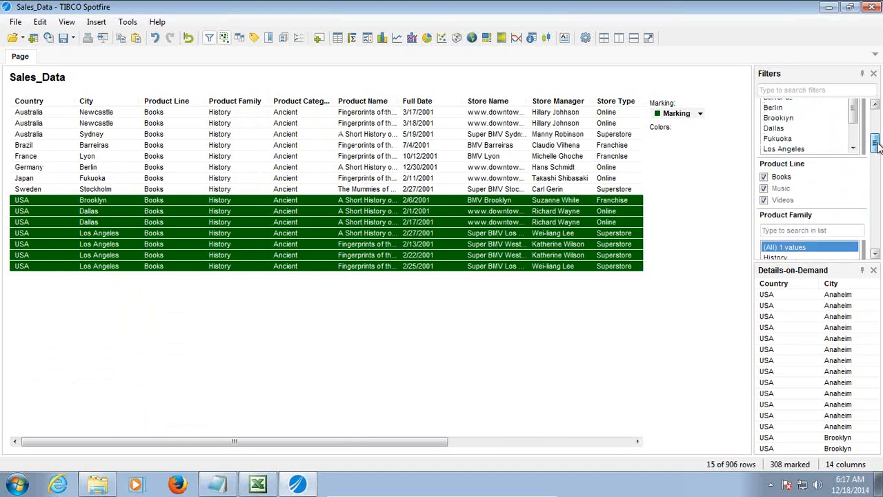
click(779, 178)
click(777, 181)
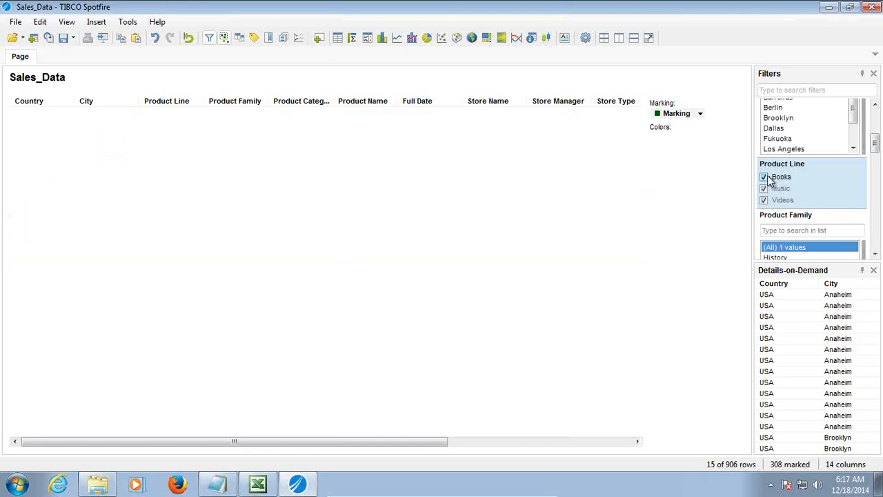
- Lower the upper limit of the Sales range filter
drag(875, 146, 882, 242)
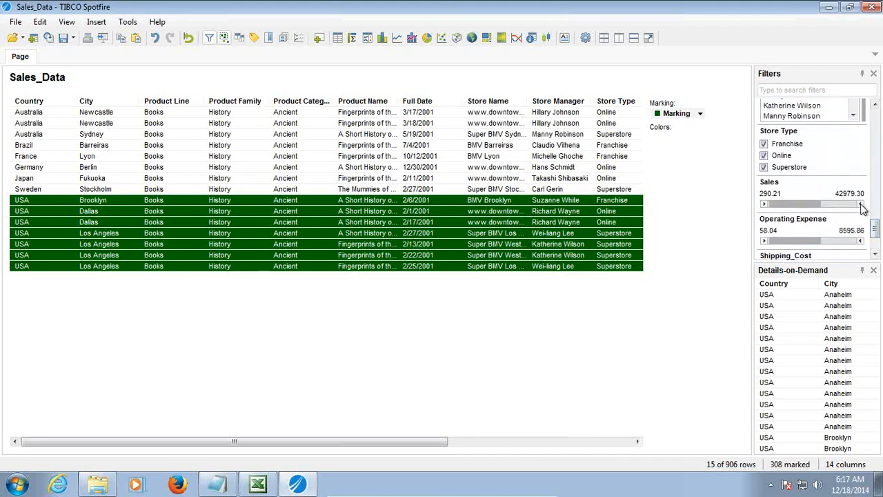
drag(852, 205, 785, 207)
drag(875, 235, 868, 119)
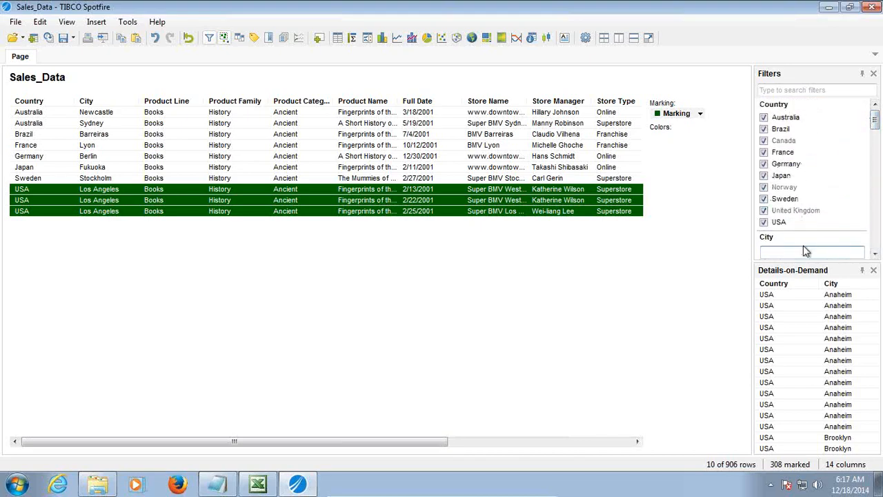
right_click(797, 78)
click(707, 104)
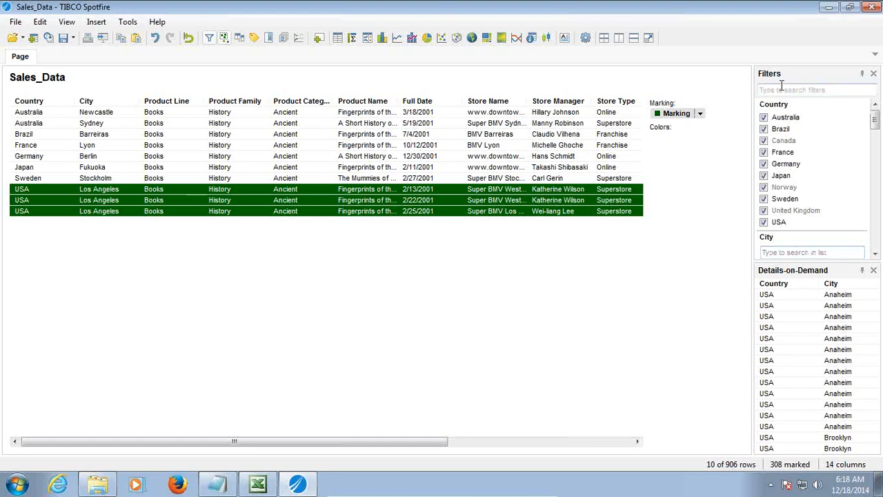
- Deselect all Country filter values and include only Australia, Brazil and Canada
right_click(790, 105)
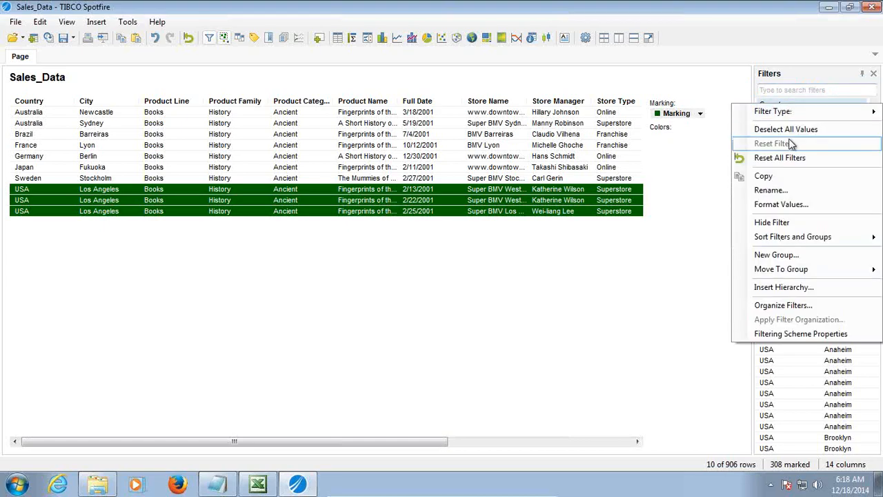
click(791, 131)
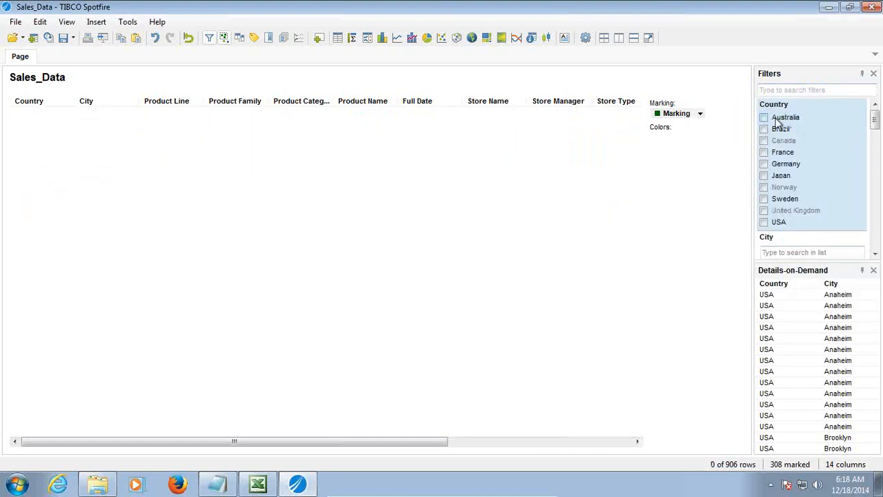
click(764, 118)
click(764, 129)
click(764, 140)
- Examine the filter types available for the Country filter without changing it
right_click(790, 107)
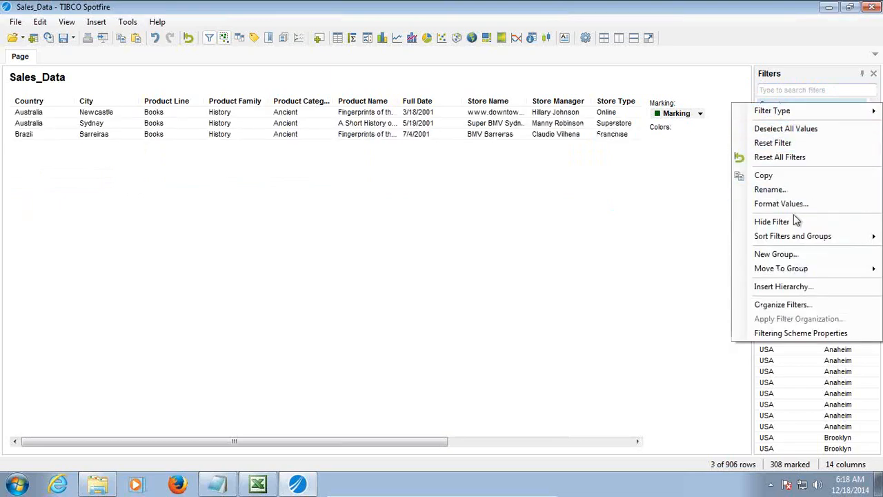
mouse_move(783, 112)
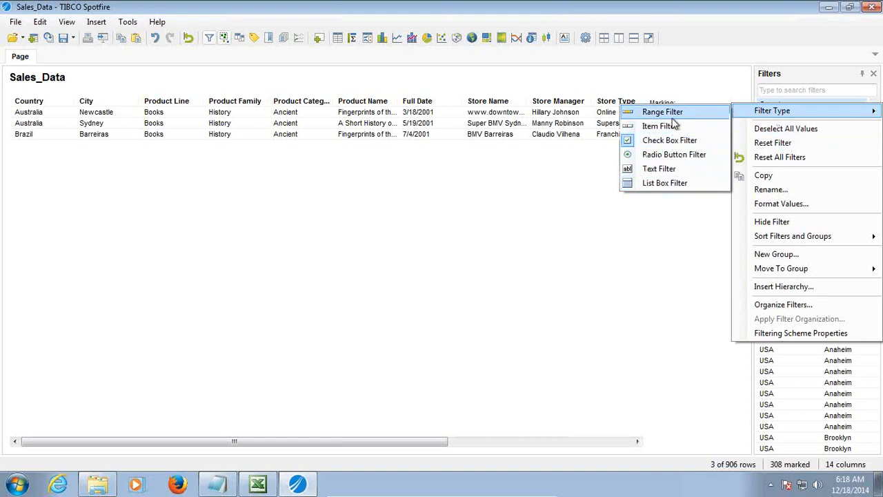
click(736, 39)
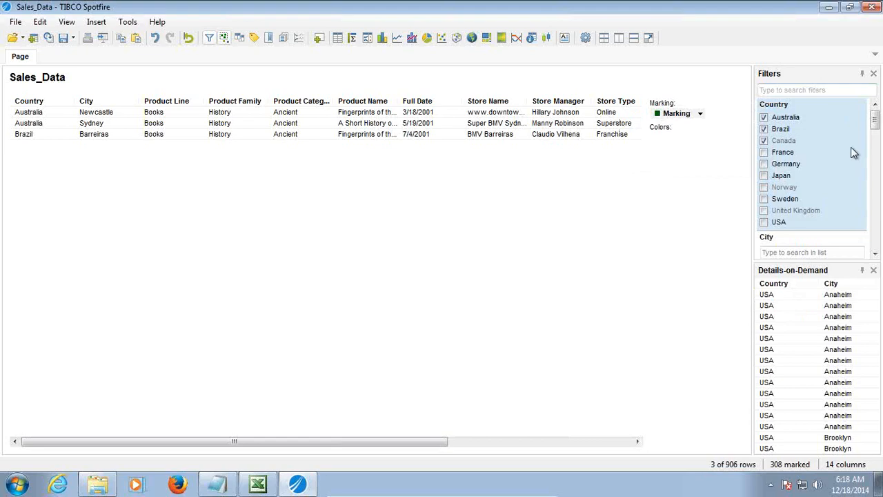
- Change the Sales filter to an Item Filter and select the value 3163.73
drag(875, 119, 878, 235)
click(810, 203)
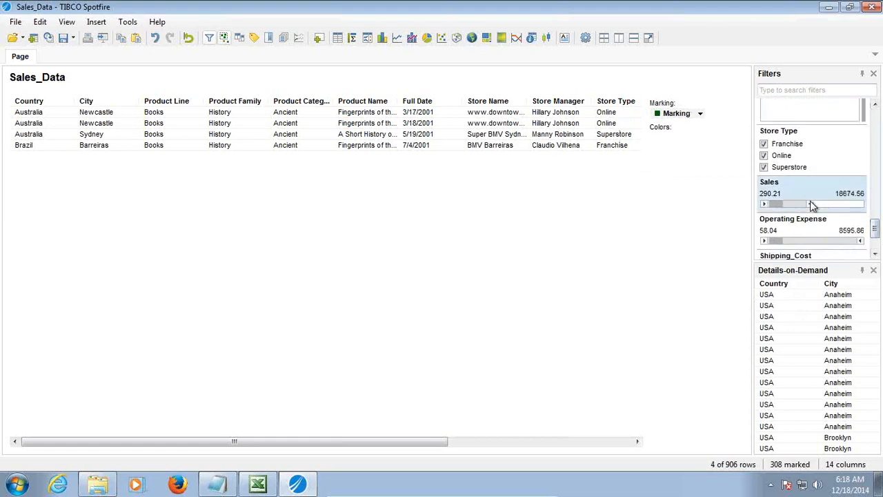
right_click(810, 204)
mouse_move(809, 211)
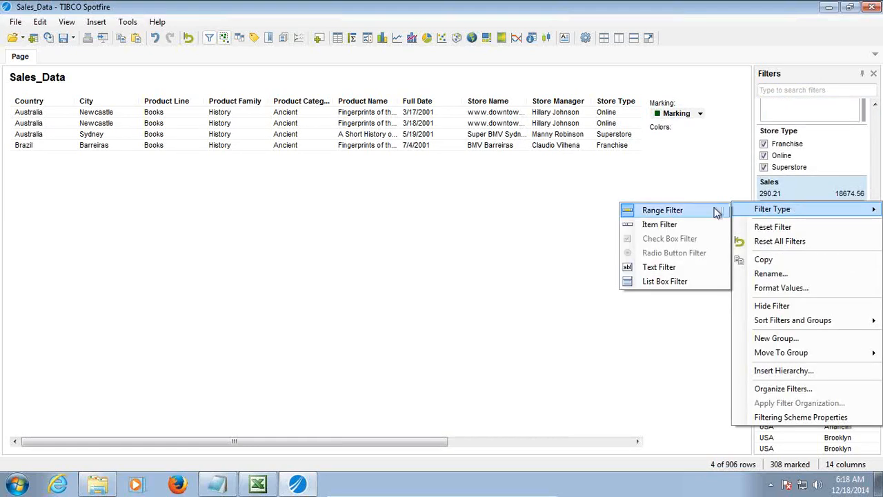
click(664, 226)
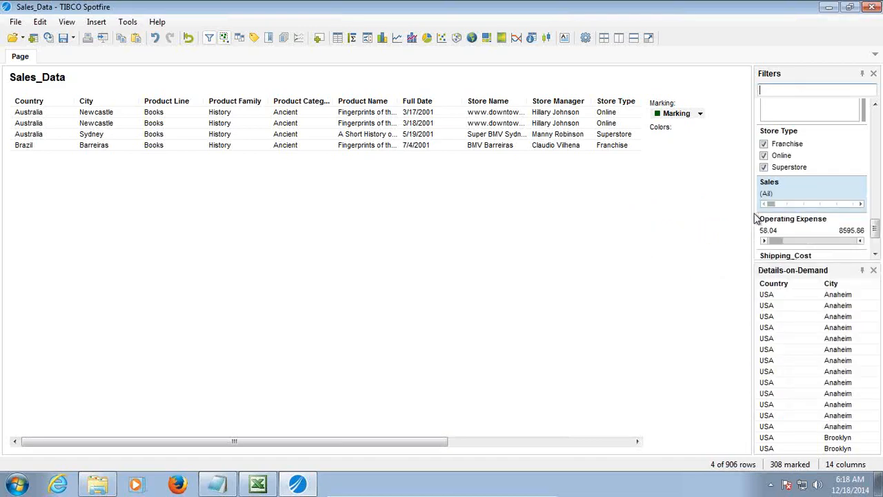
drag(771, 205, 803, 212)
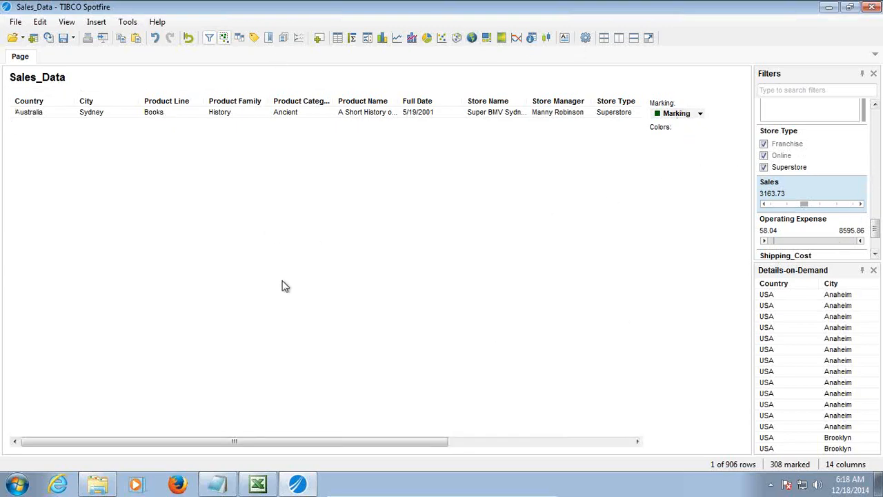
- Add a new page to the analysis and insert a table visualization of the sales data on it
click(320, 38)
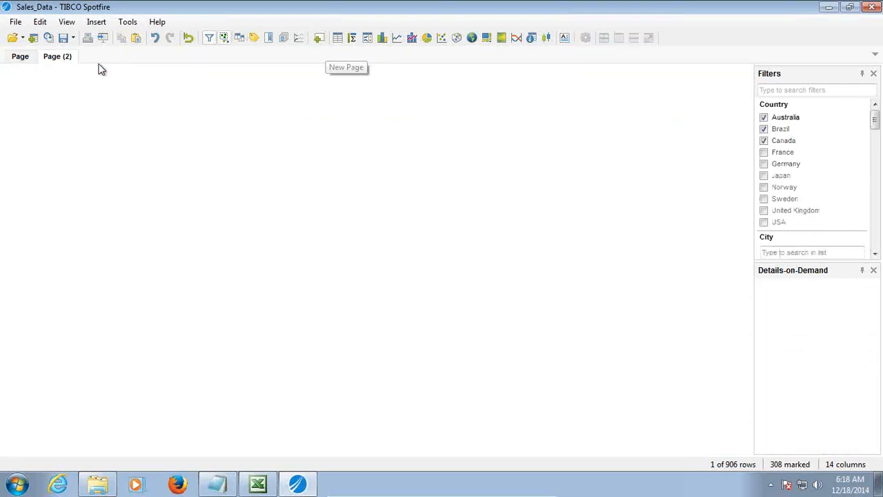
click(339, 38)
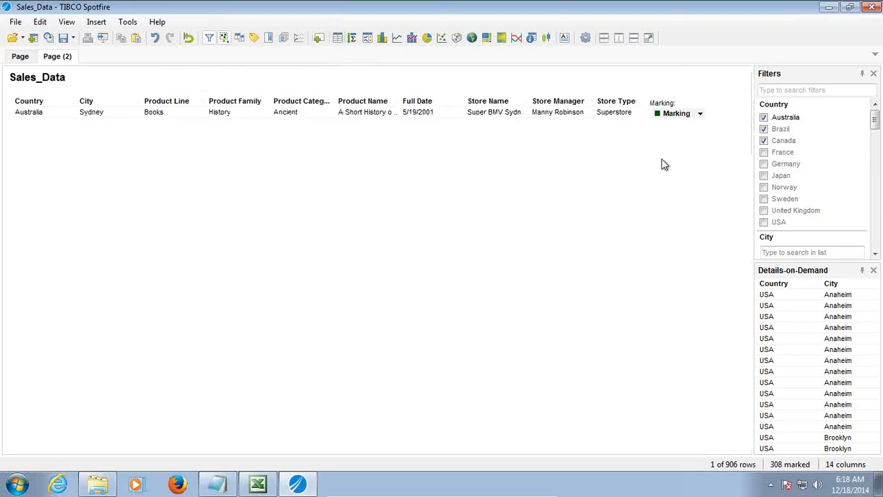
right_click(778, 119)
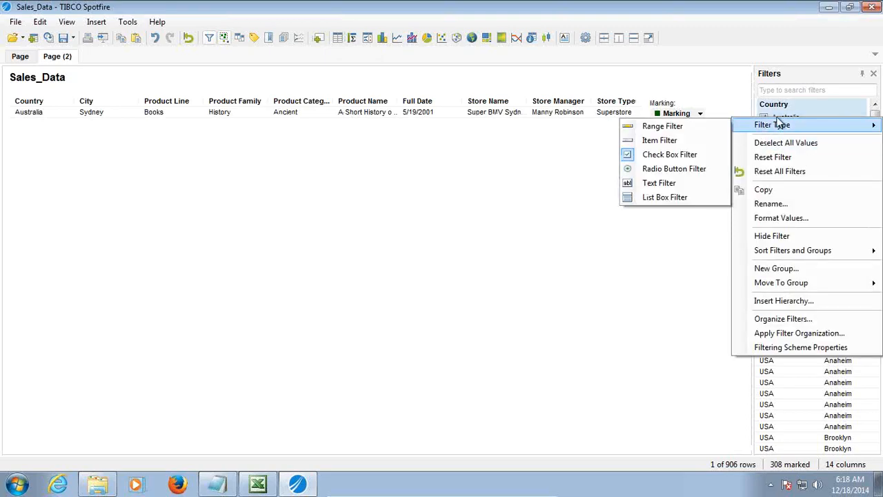
click(793, 88)
- Include France, Germany, Japan, Norway, Sweden and United Kingdom in the Country filter
click(764, 152)
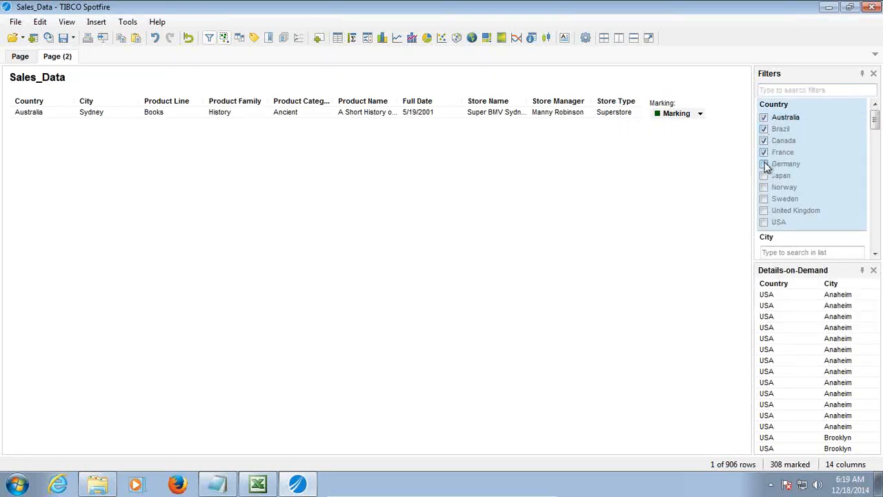
click(764, 211)
- Move the Sales item filter to (None) and return to the Country filter
drag(875, 116, 875, 194)
scroll(807, 207, up, 10)
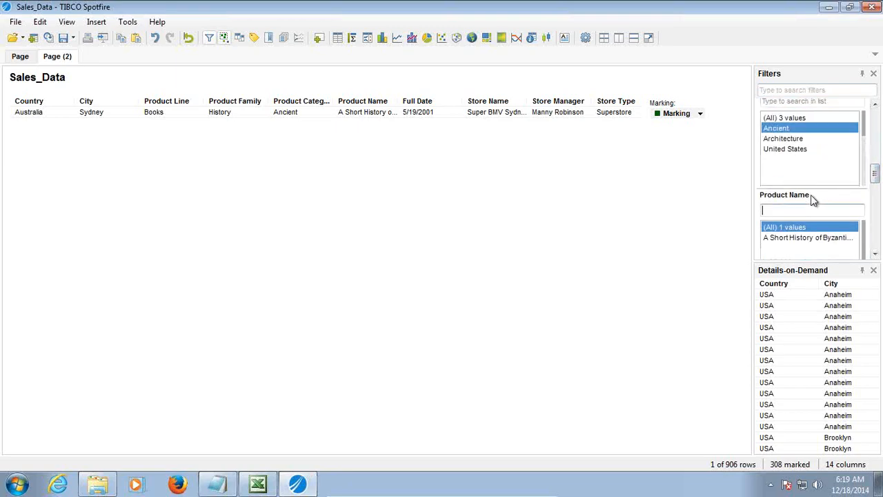
scroll(815, 180, down, 10)
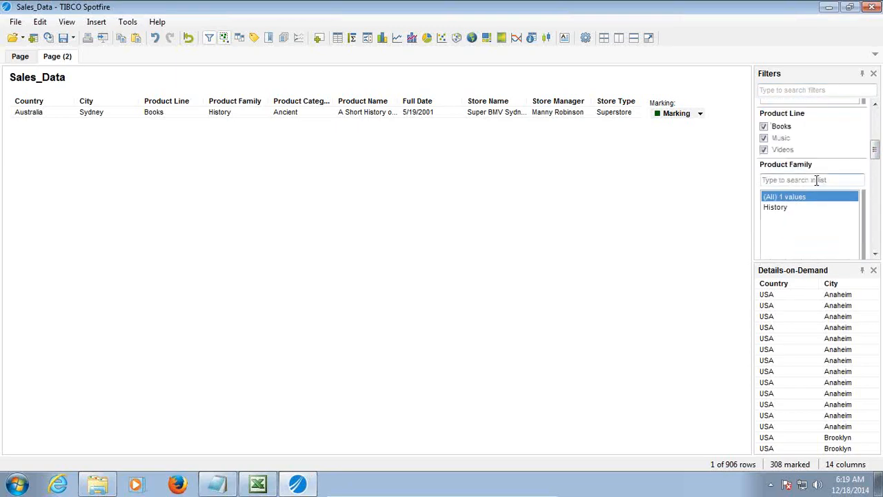
scroll(816, 184, down, 8)
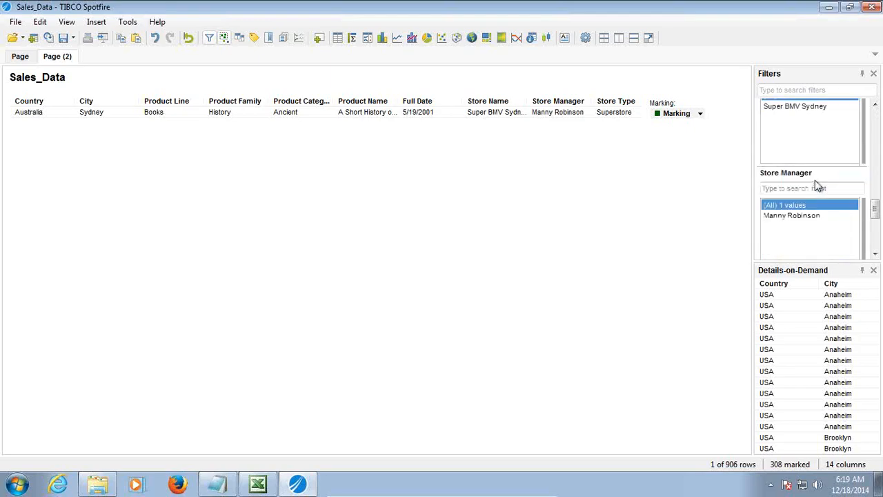
drag(801, 206, 863, 223)
scroll(859, 223, down, 3)
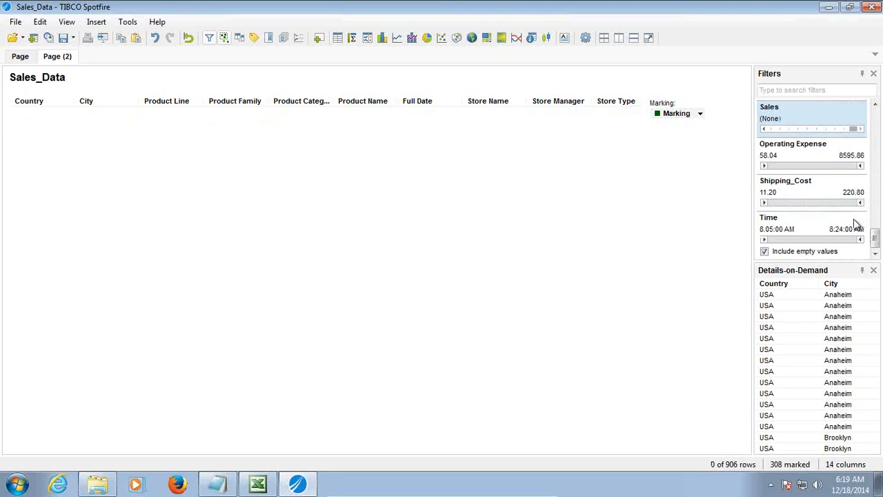
scroll(854, 225, up, 18)
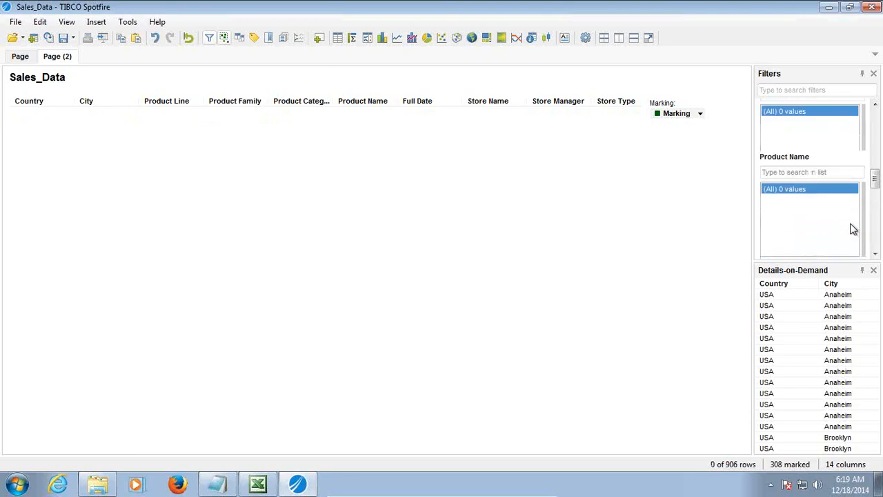
scroll(853, 229, up, 3)
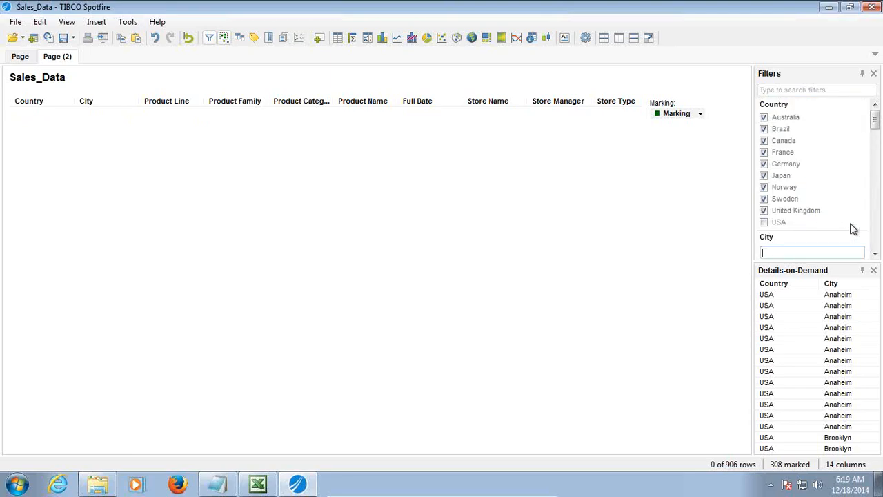
- Undo the Sales filter change and the most recent country selections, and reload the data
mouse_move(340, 494)
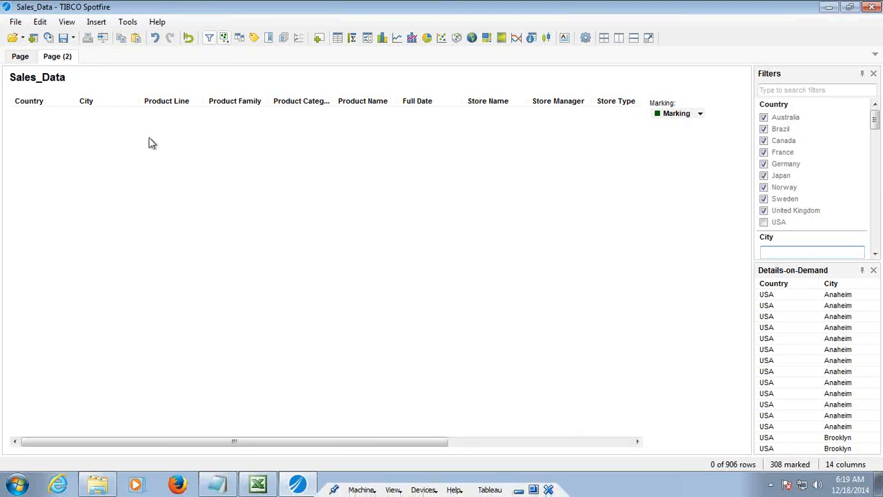
click(154, 39)
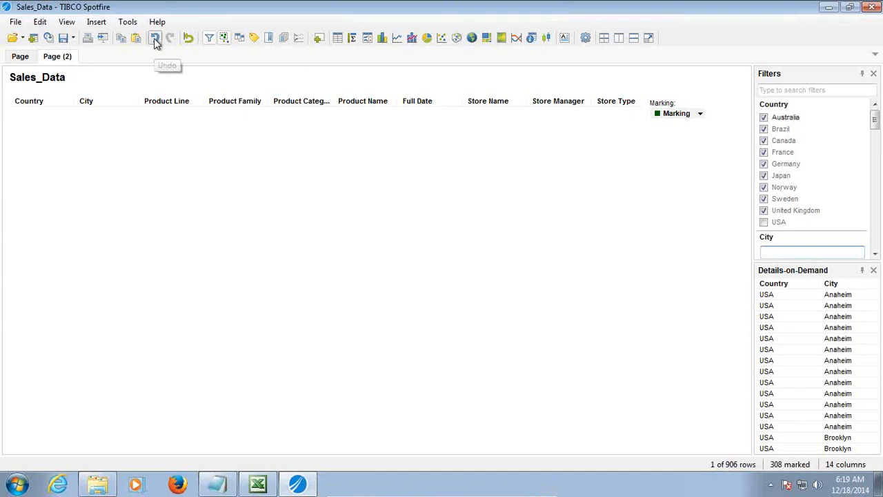
click(154, 39)
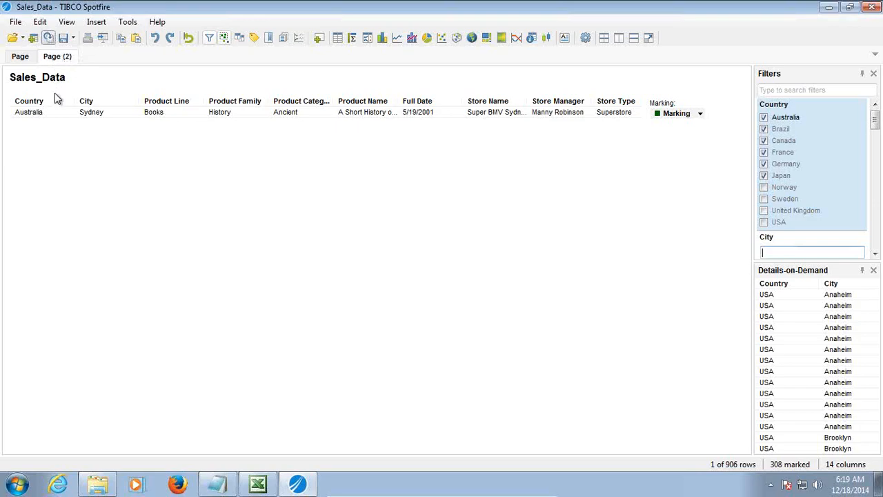
click(48, 38)
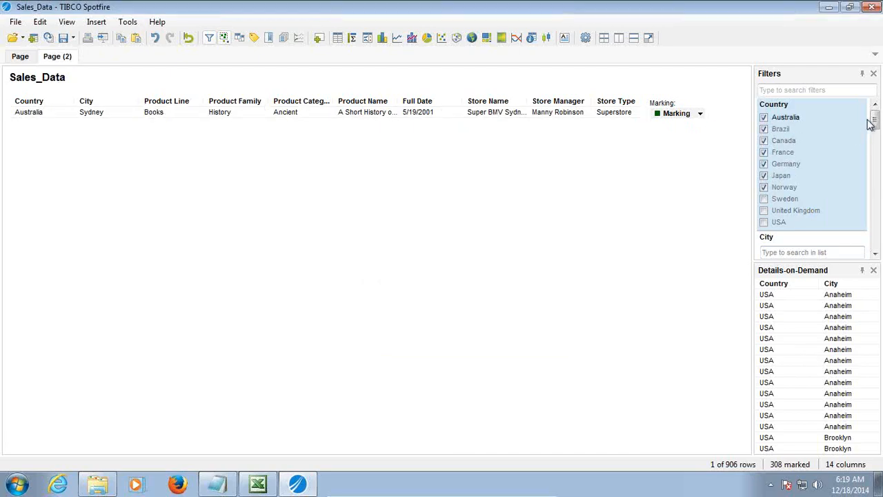
- Filter City to Sydney on the second page
mouse_move(875, 119)
mouse_down()
mouse_move(877, 158)
mouse_move(875, 128)
mouse_up()
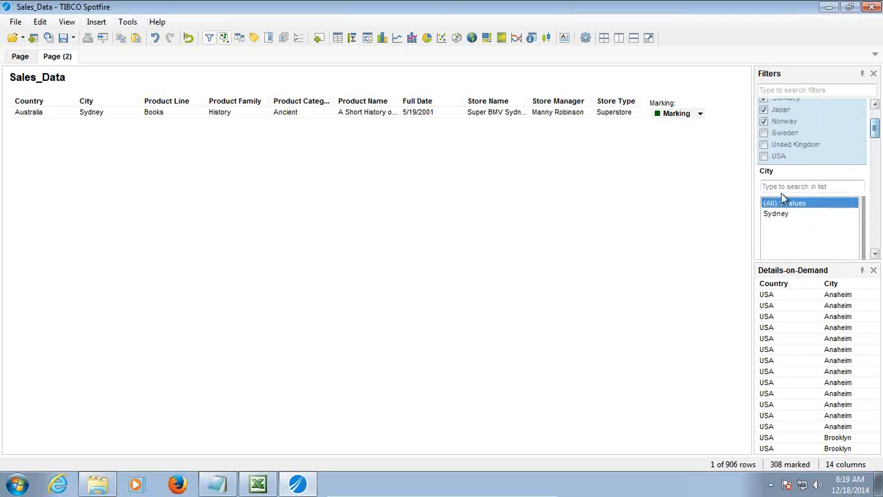
click(778, 214)
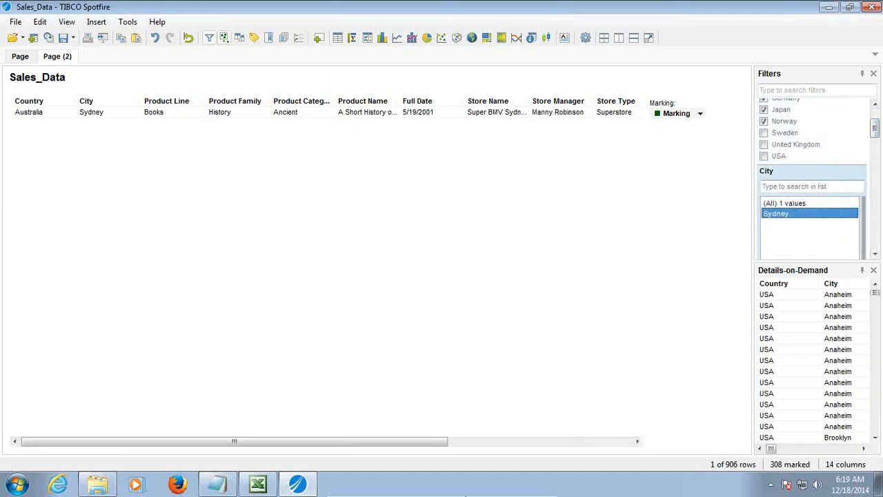
- Switch to the PowerPoint slide show and sketch a box beside the bullet list with the Ballpoint Pen
mouse_move(425, 490)
click(518, 489)
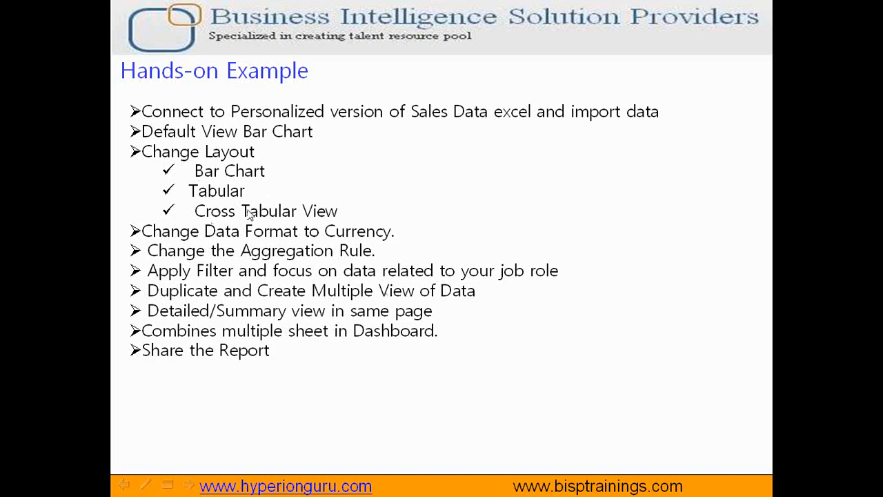
click(146, 485)
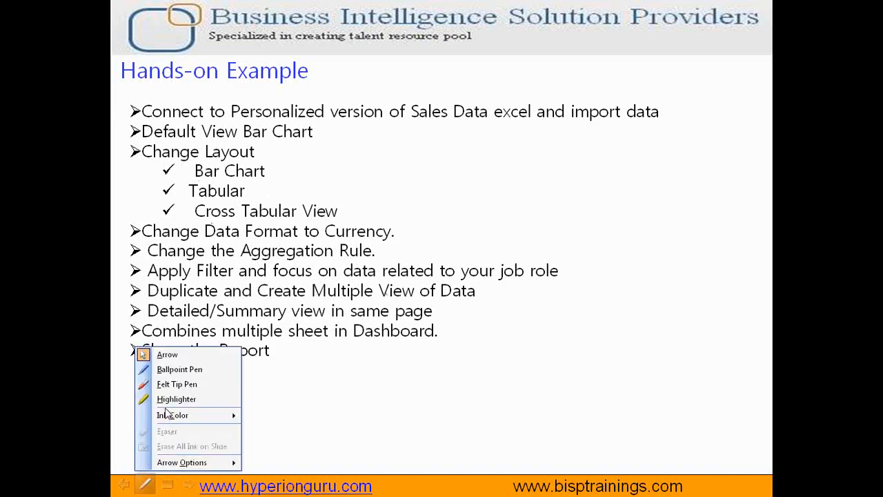
click(176, 373)
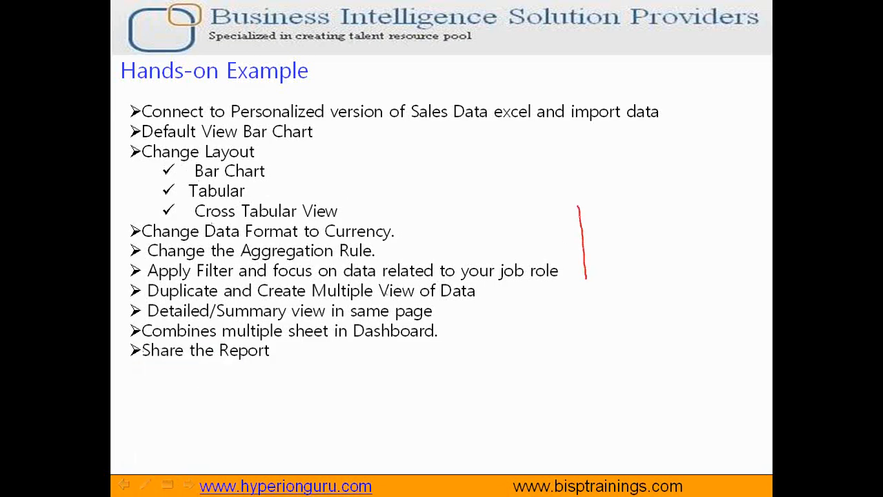
drag(578, 207, 673, 235)
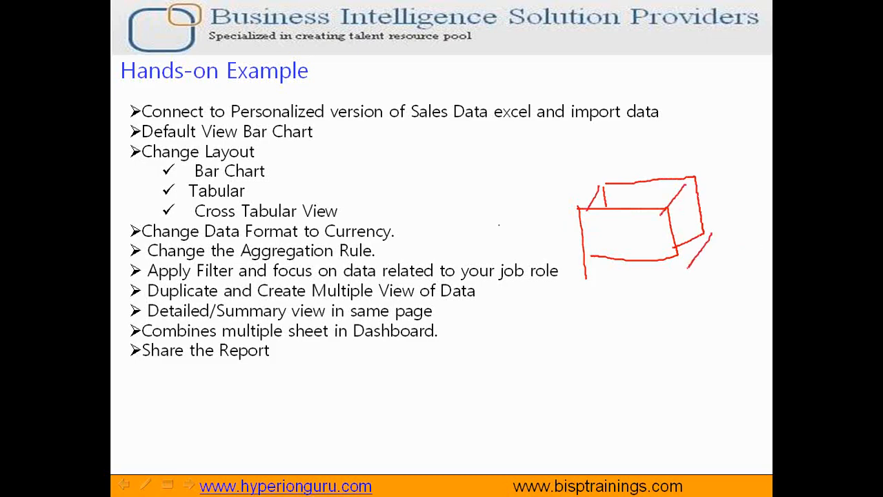
- Switch back to TIBCO Spotfire and duplicate the Sales_Data table visualization on the second page
key(super)
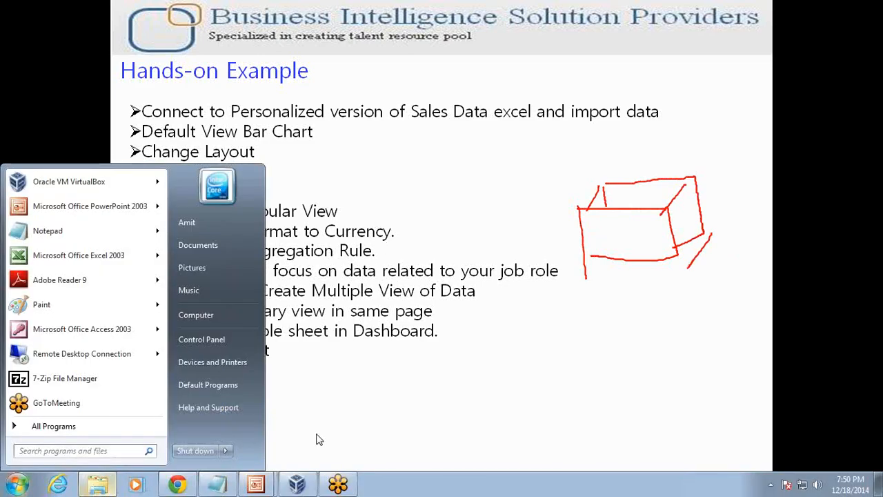
click(296, 484)
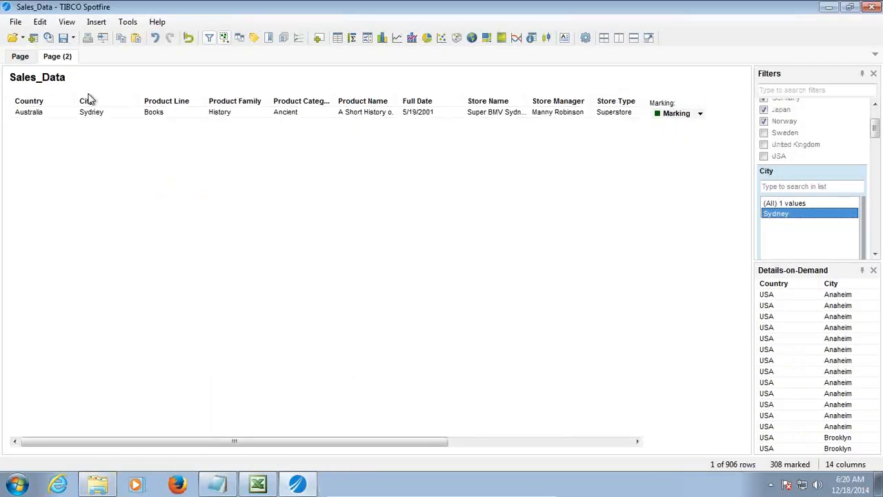
right_click(67, 117)
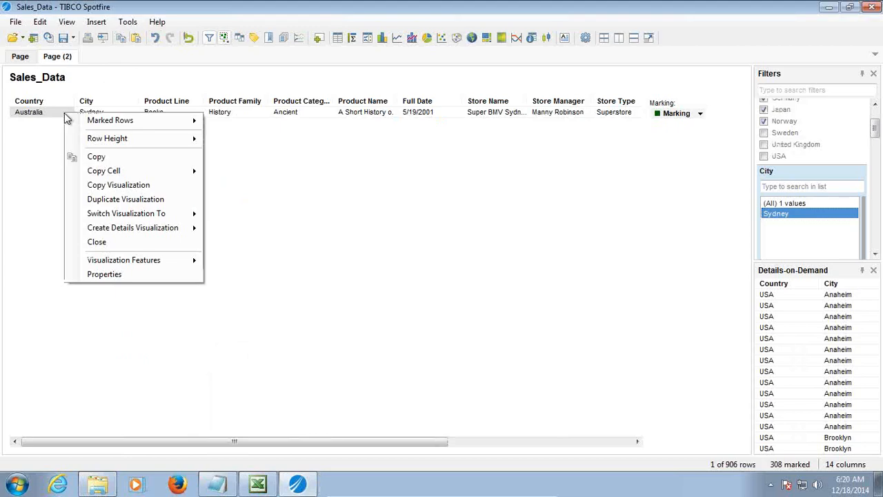
click(137, 206)
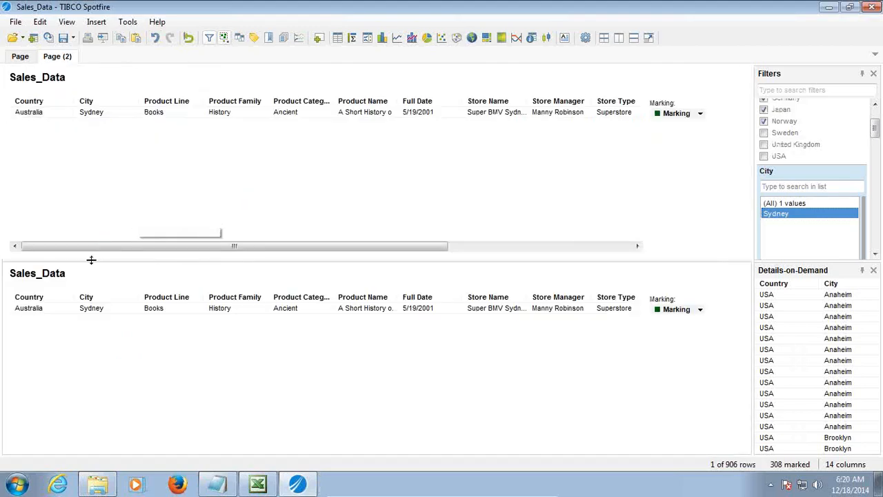
- Switch the duplicated Sales_Data table to a Cross Table
right_click(72, 307)
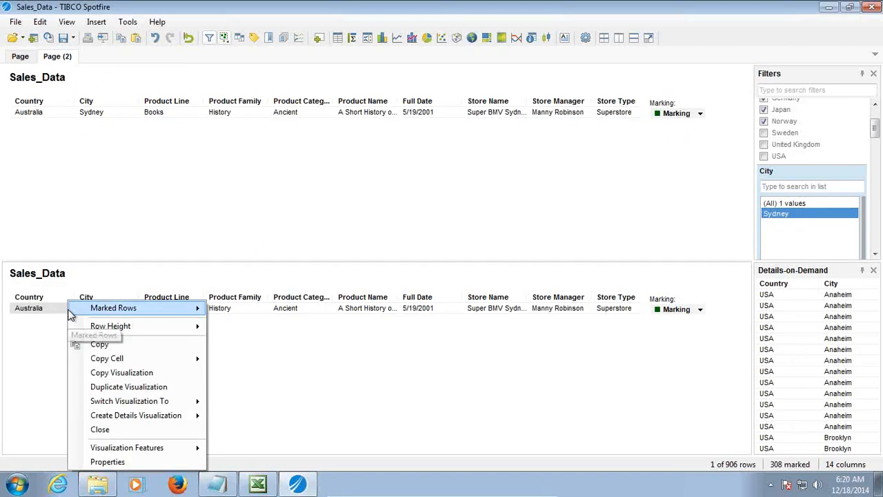
mouse_move(153, 404)
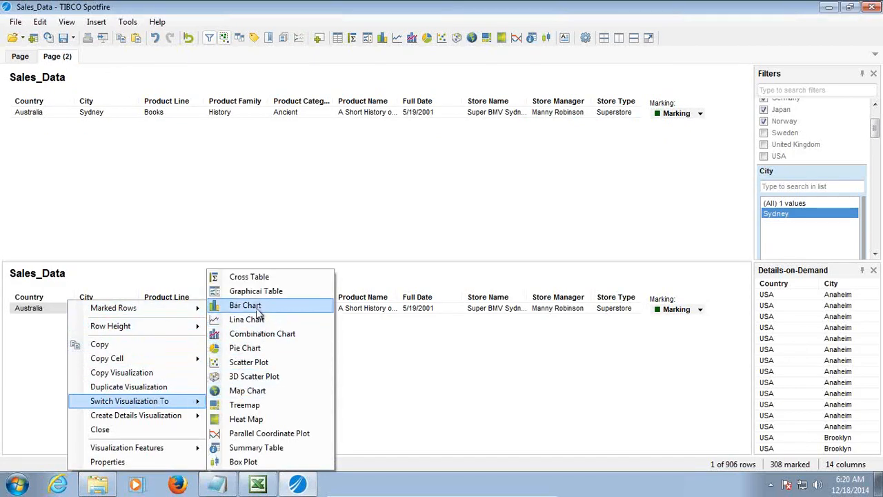
click(254, 280)
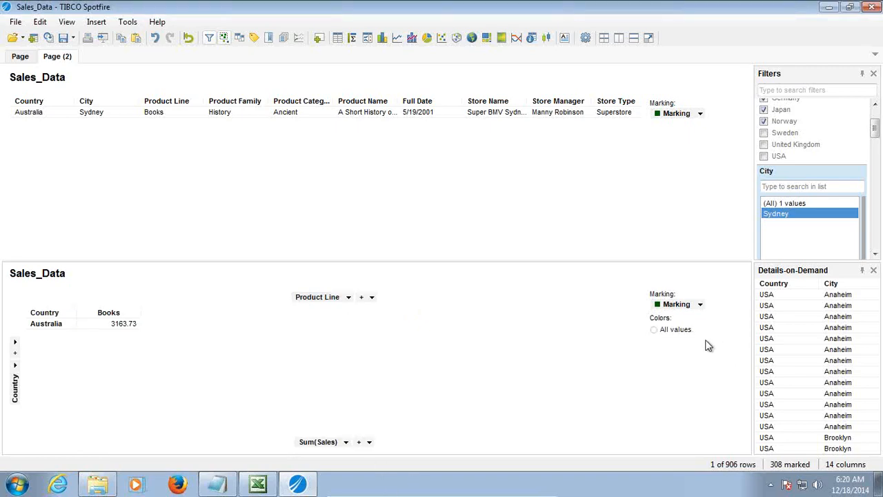
- Reset the Country and City filters to include all values
click(653, 330)
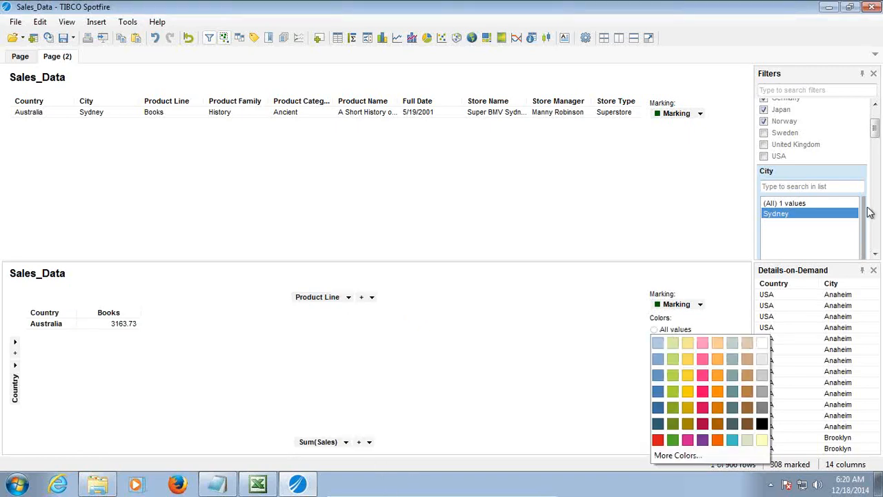
drag(874, 134, 875, 121)
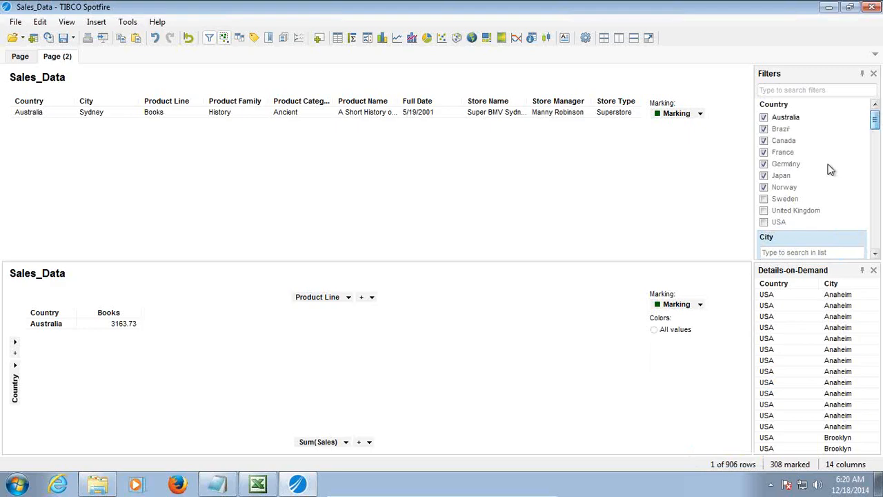
right_click(786, 108)
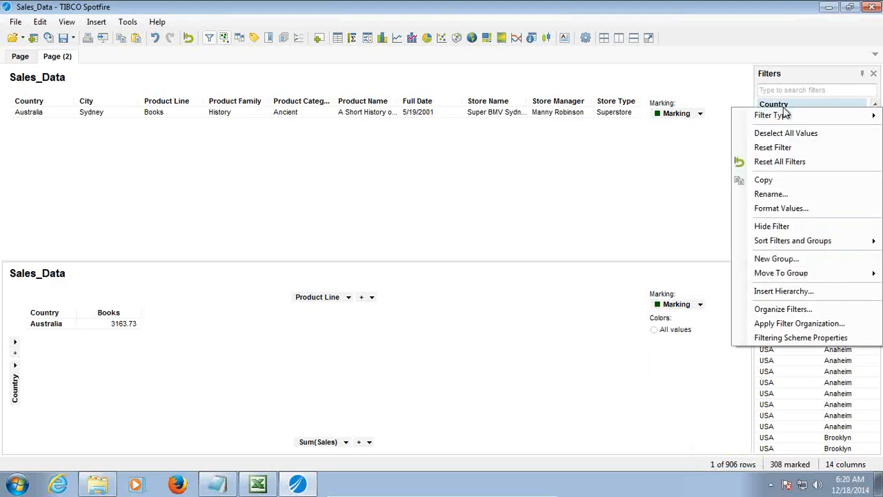
click(792, 149)
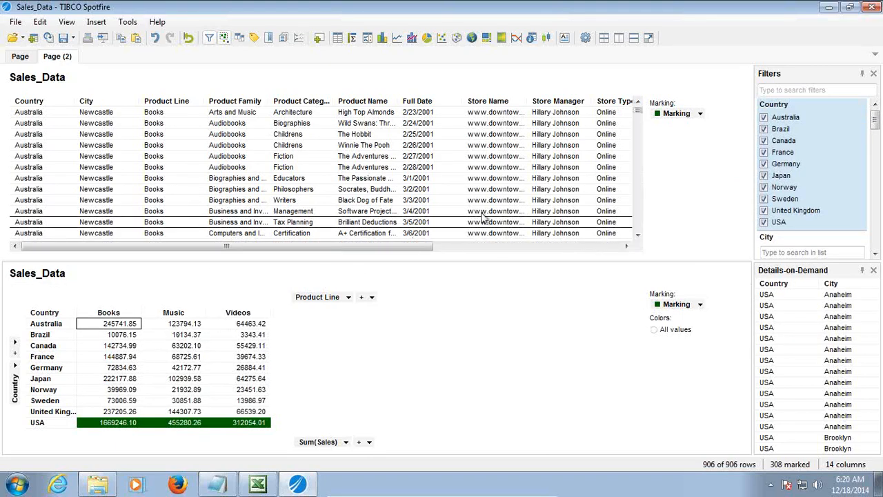
drag(429, 247, 619, 254)
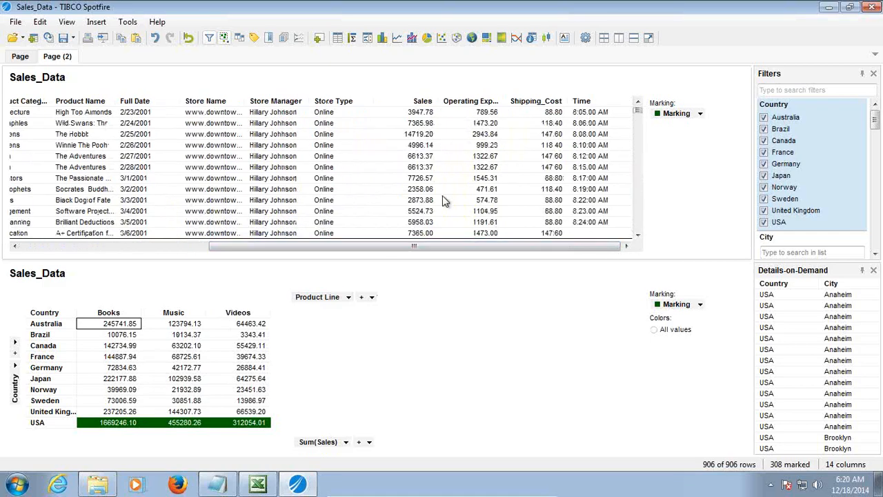
click(426, 135)
right_click(425, 136)
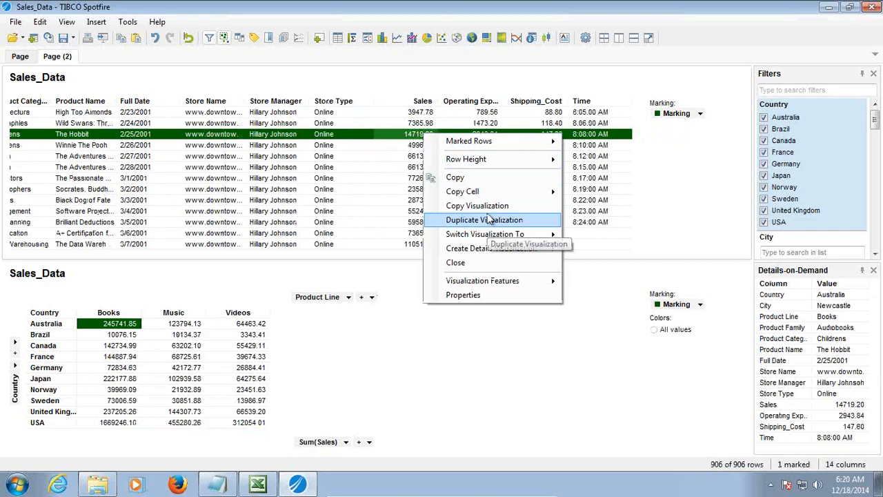
mouse_move(483, 238)
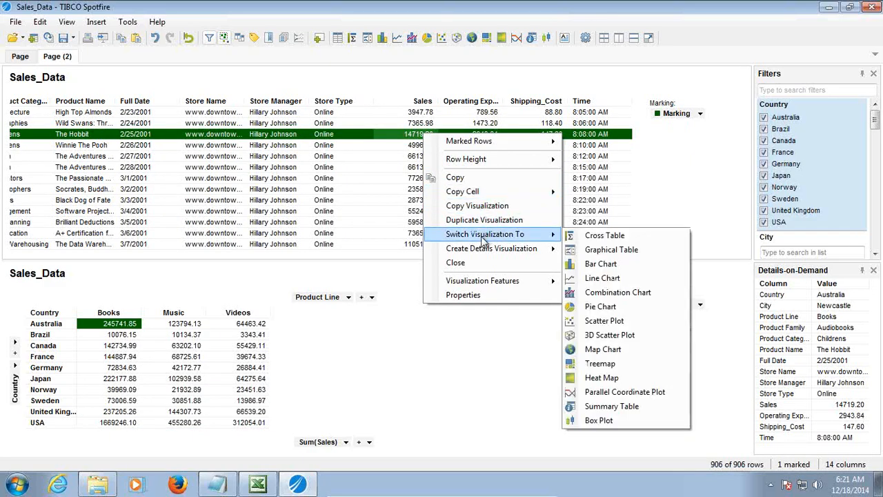
- Mark the Germany Books cell in the cross table and format the sales values as Currency
click(126, 371)
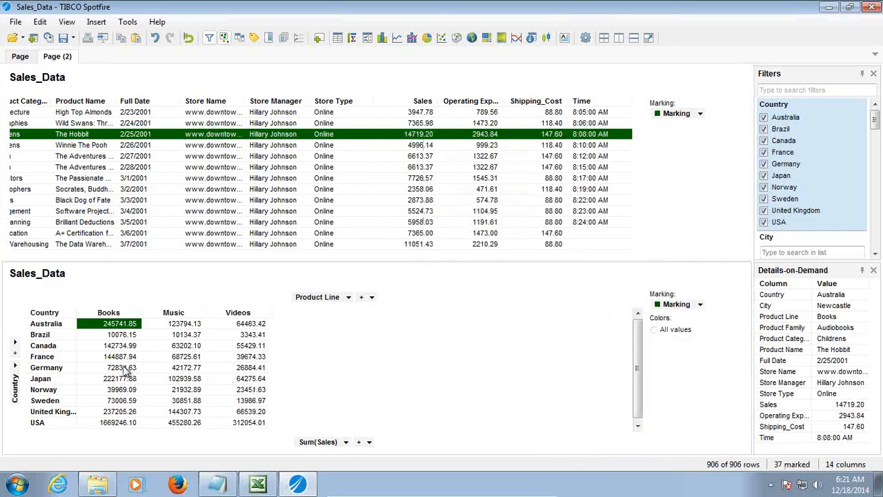
right_click(124, 367)
mouse_move(174, 344)
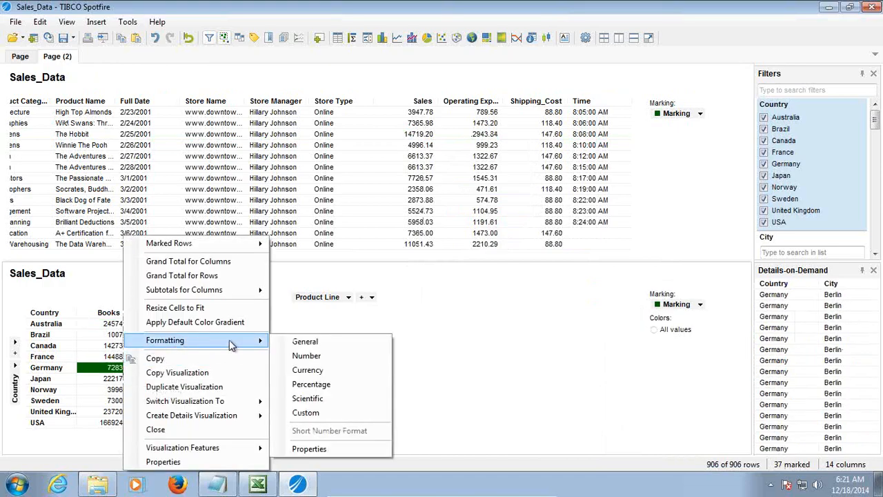
click(297, 371)
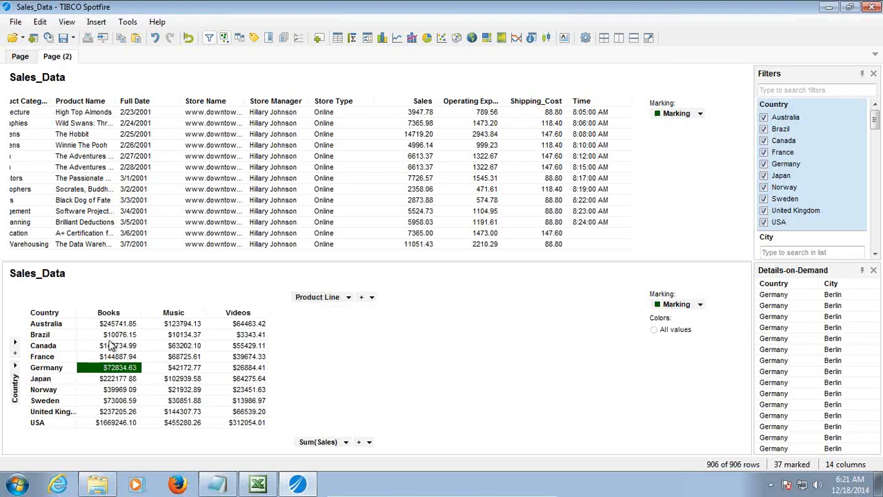
- Add Product Family to the cross table's horizontal axis after Product Line, and Store Name to its vertical axis
drag(876, 124, 877, 144)
drag(801, 210, 372, 295)
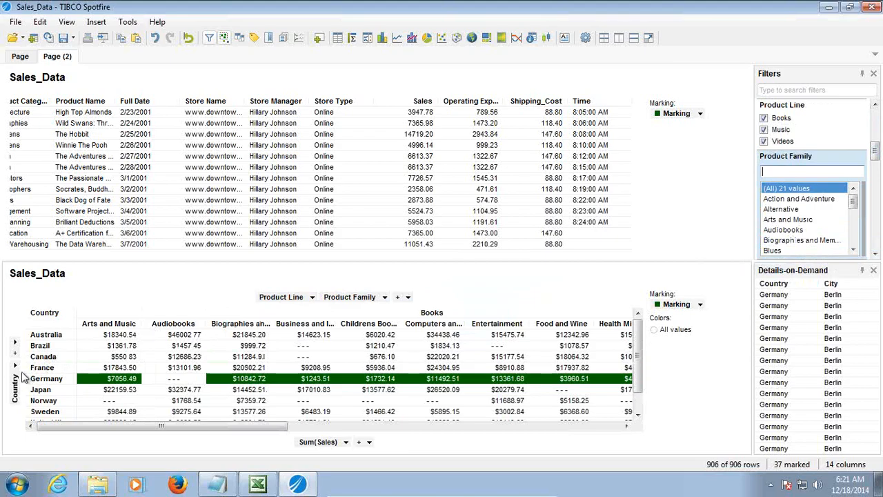
drag(874, 151, 880, 198)
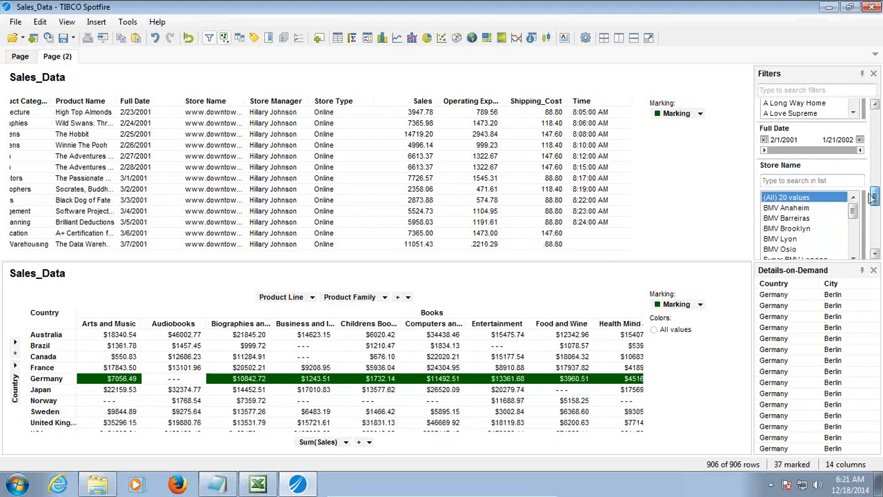
drag(793, 166, 19, 364)
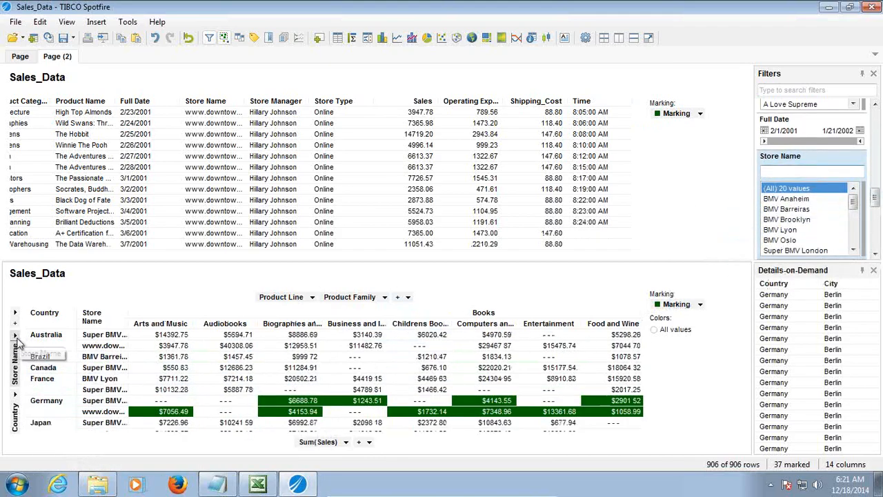
- Remove Store Name from the cross table's vertical axis and Product Family from its horizontal axis
click(14, 355)
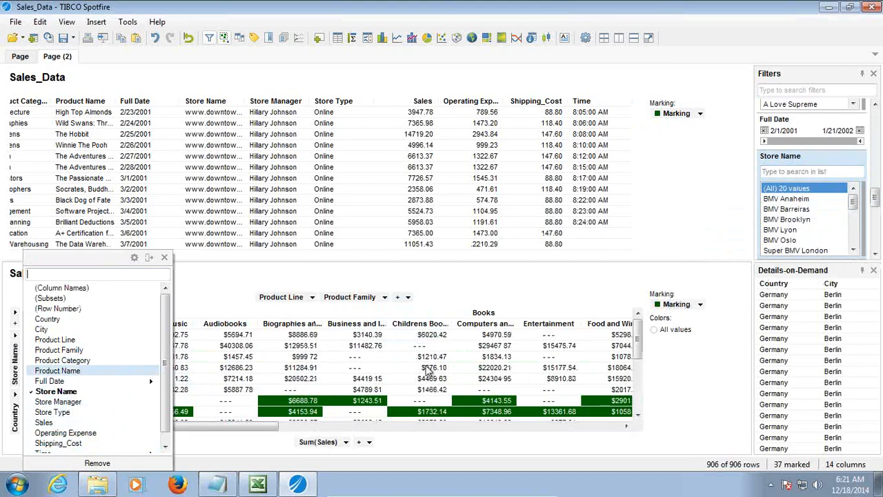
scroll(534, 388, down, 1)
scroll(96, 400, down, 1)
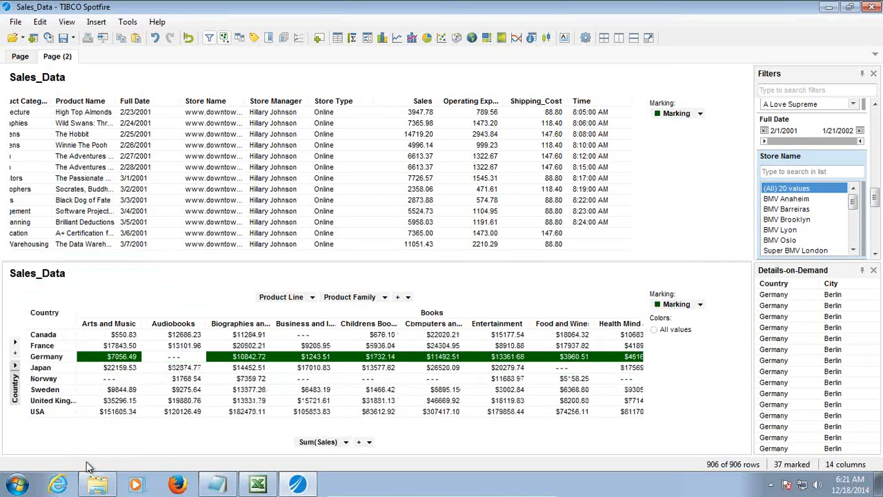
click(397, 296)
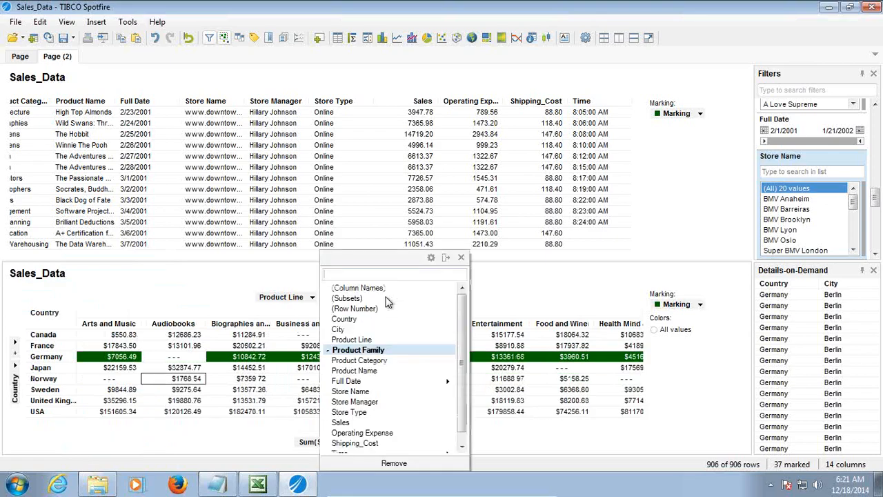
click(376, 463)
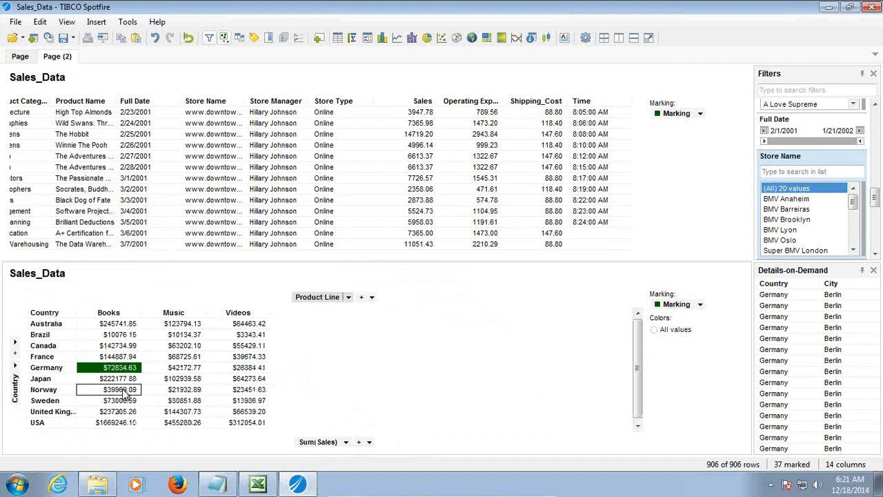
- Mark the Canada Books cell and set the cross table's Sales aggregation to Avg (Average)
click(112, 346)
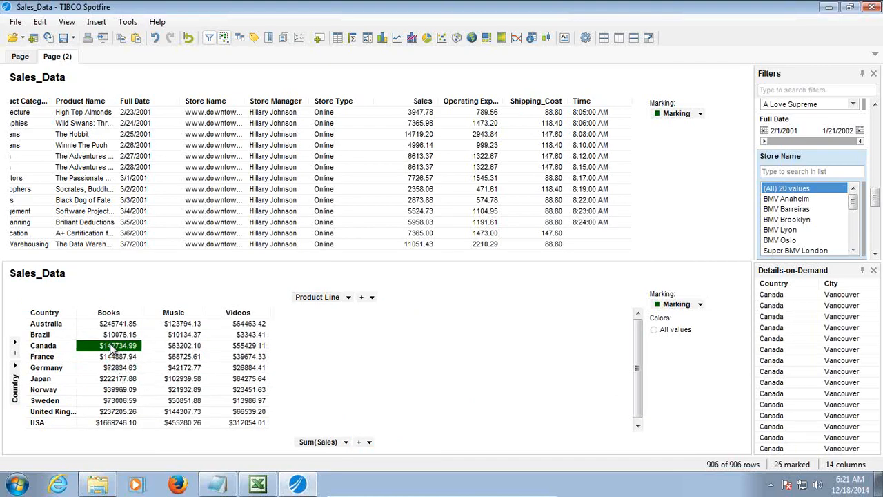
click(346, 442)
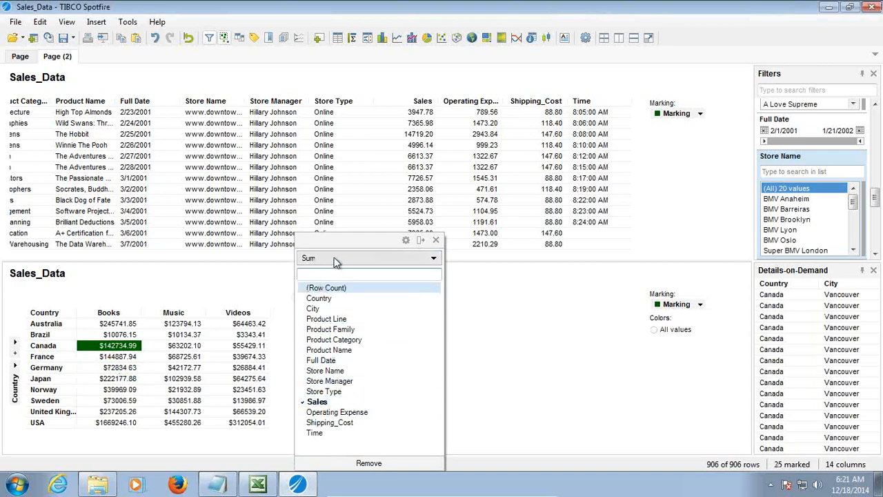
click(434, 258)
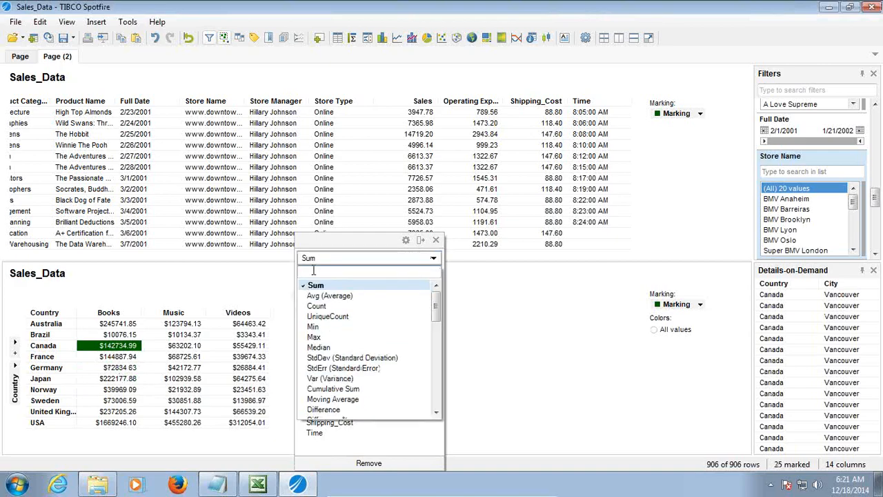
click(317, 295)
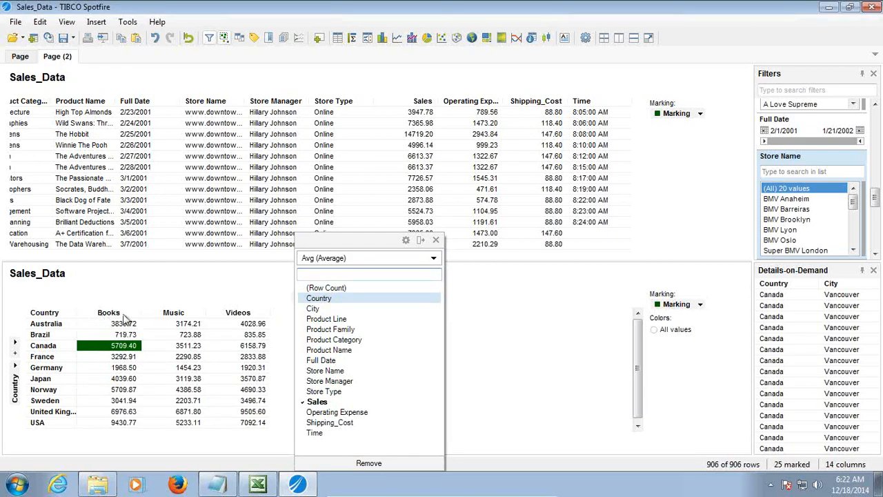
- Format the cross table's averaged sales as Currency and sort its product line columns by the Australia row
right_click(123, 346)
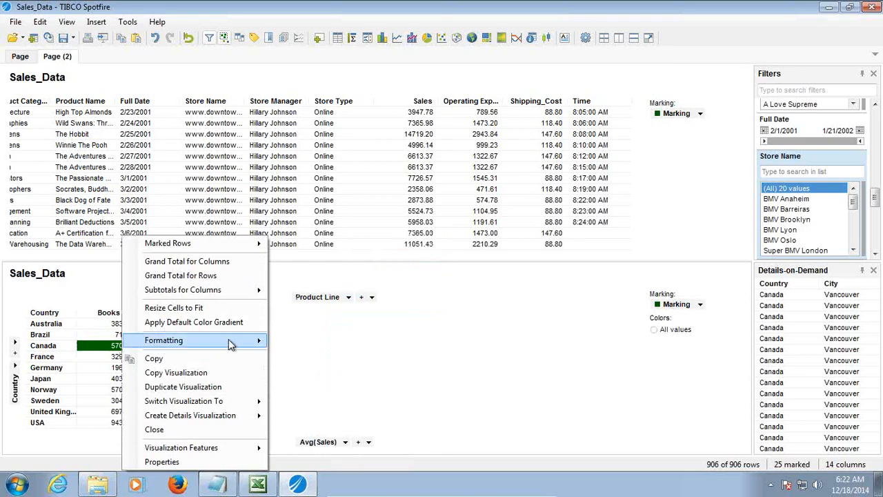
mouse_move(256, 339)
click(300, 371)
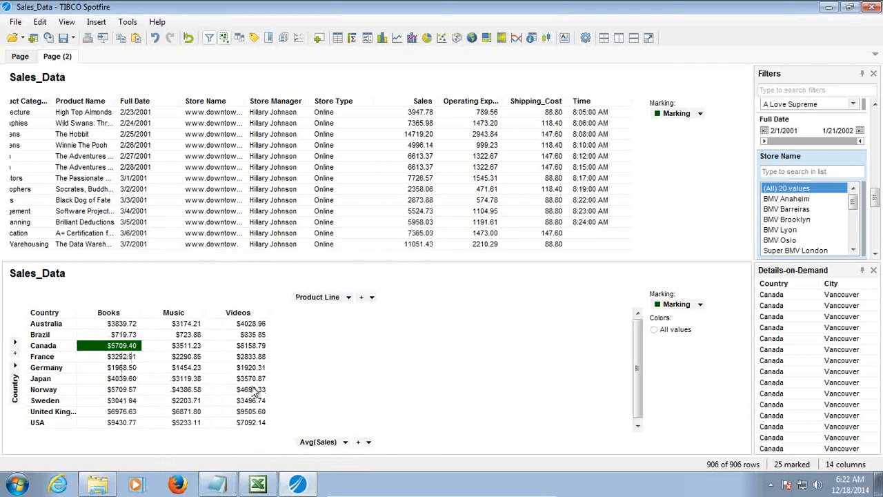
click(44, 328)
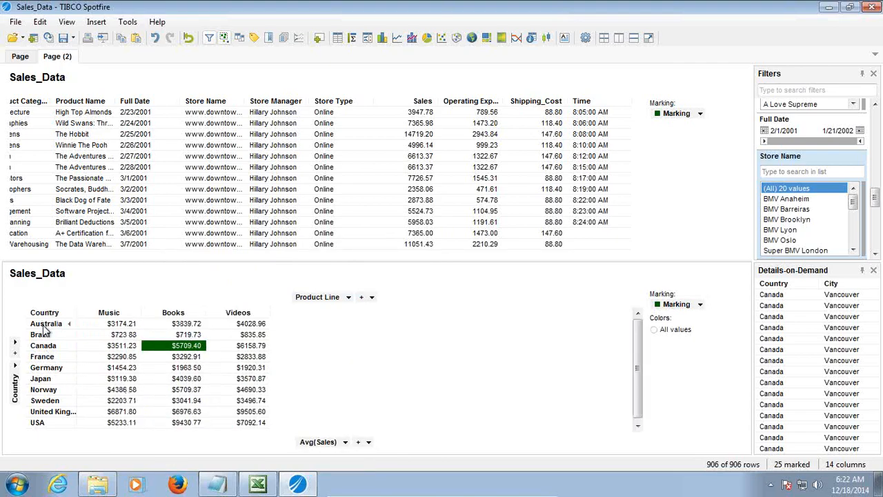
- Show grand totals for both columns and rows in the cross table
right_click(45, 331)
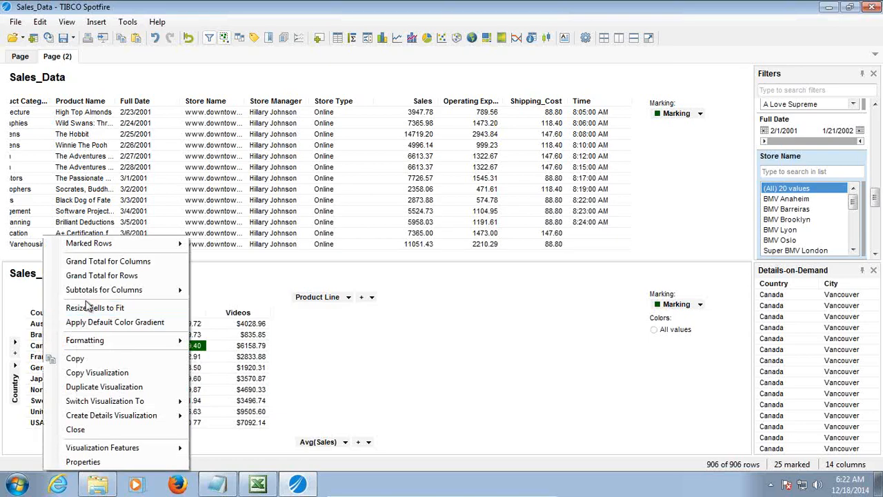
click(107, 263)
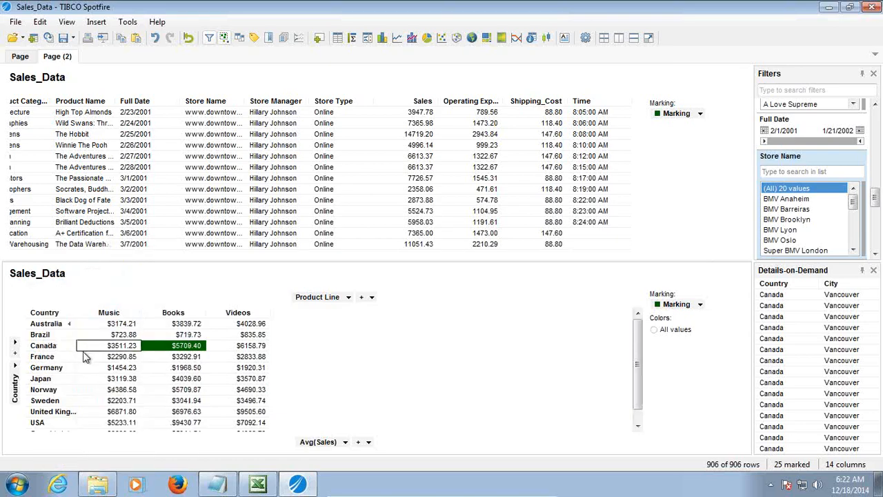
drag(637, 357, 640, 409)
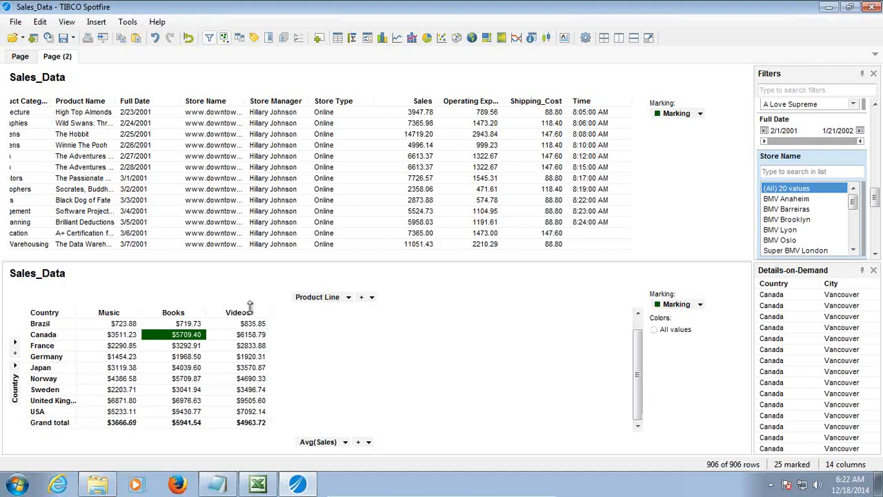
right_click(61, 365)
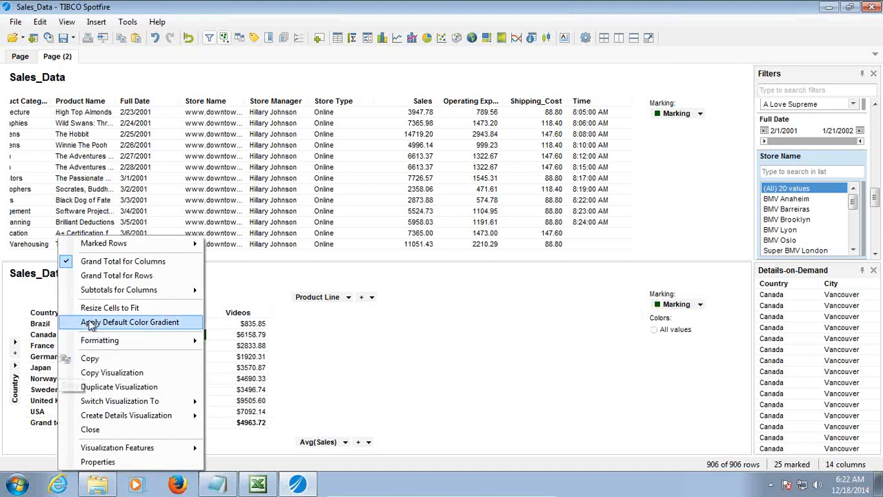
click(107, 277)
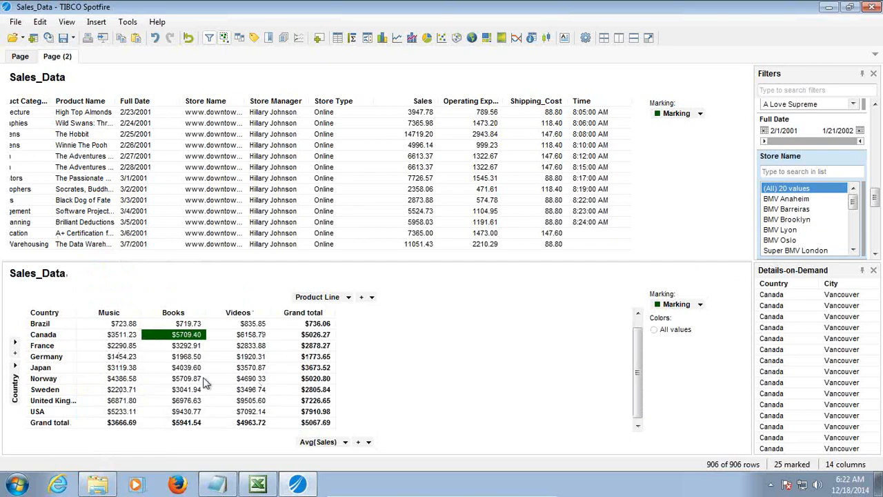
- Mark the Canada Music cell and add City to the cross table's vertical axis after Country
click(131, 339)
right_click(131, 338)
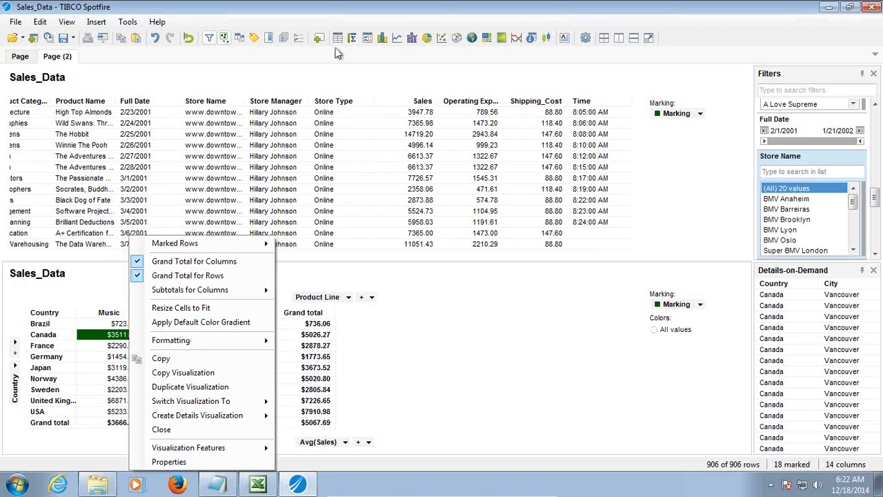
click(346, 12)
drag(876, 198, 878, 131)
drag(793, 138, 16, 386)
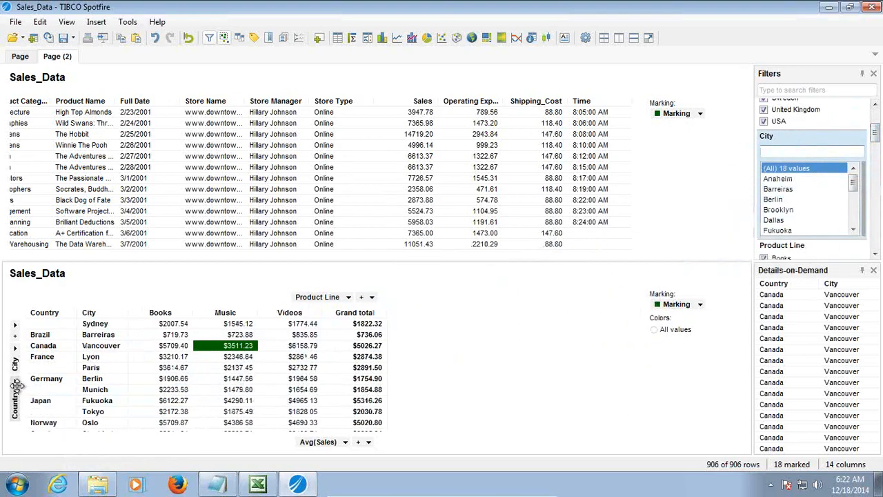
- Show column subtotals by Country in the cross table
right_click(107, 336)
mouse_move(148, 289)
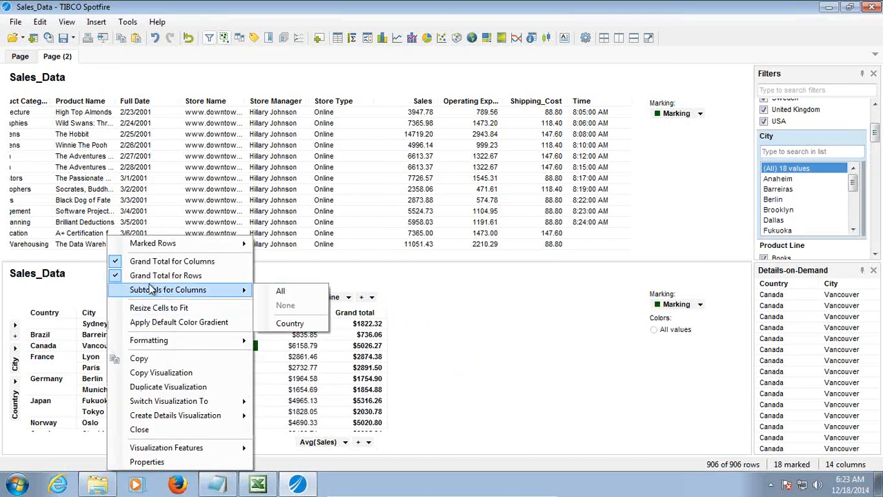
click(288, 323)
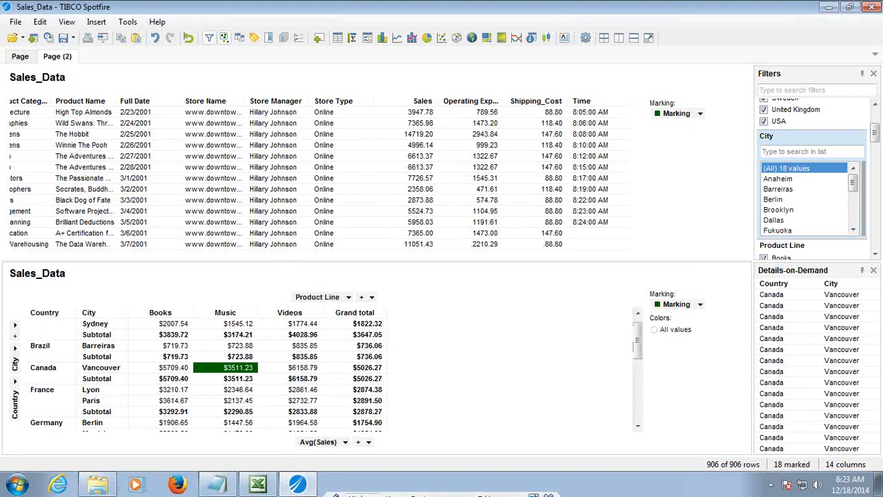
mouse_move(469, 490)
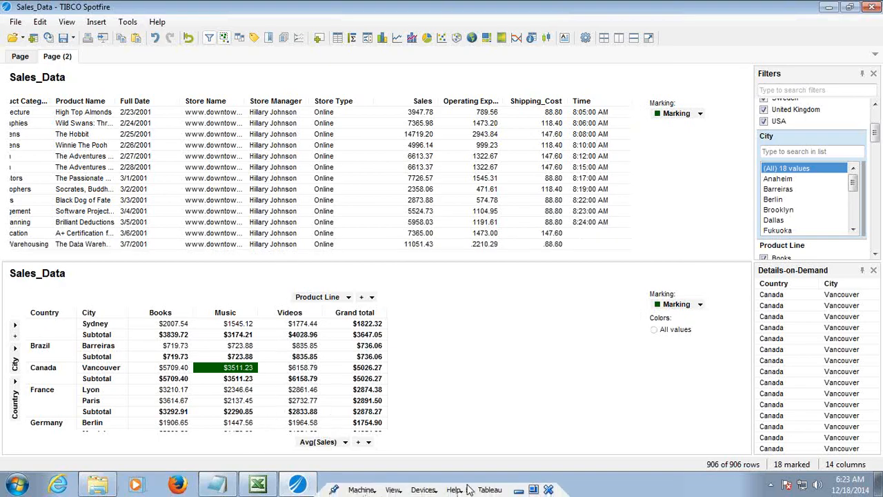
click(519, 490)
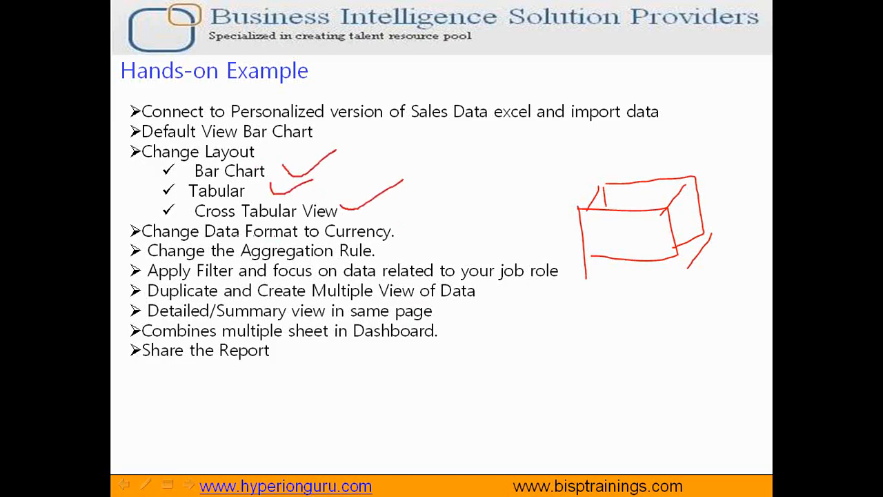
drag(310, 239, 394, 238)
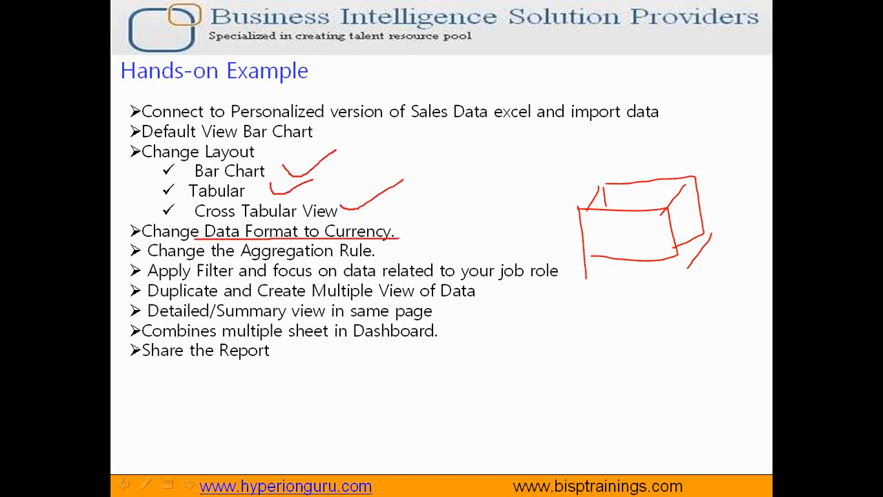
drag(265, 255, 361, 254)
mouse_move(236, 276)
mouse_down()
mouse_move(491, 285)
mouse_move(572, 266)
mouse_up()
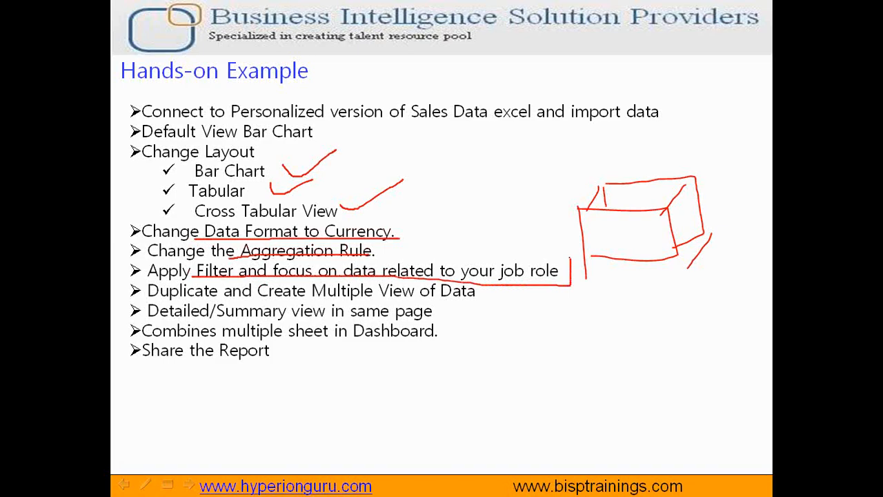
drag(156, 302, 418, 290)
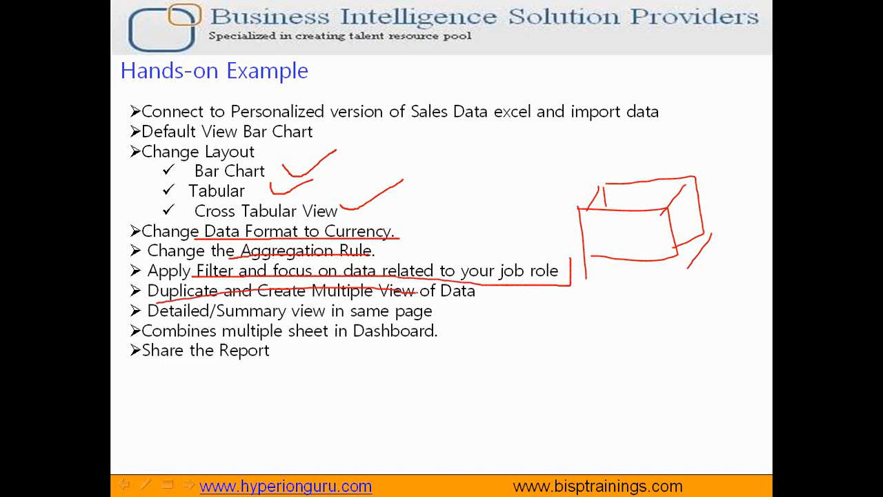
key(super)
click(302, 476)
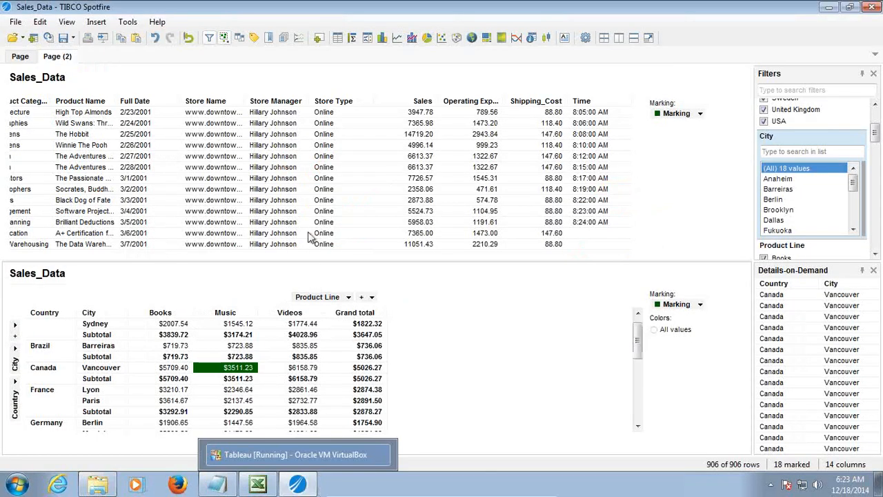
- Add a new page with a Sales_Data table and duplicate that table
click(318, 38)
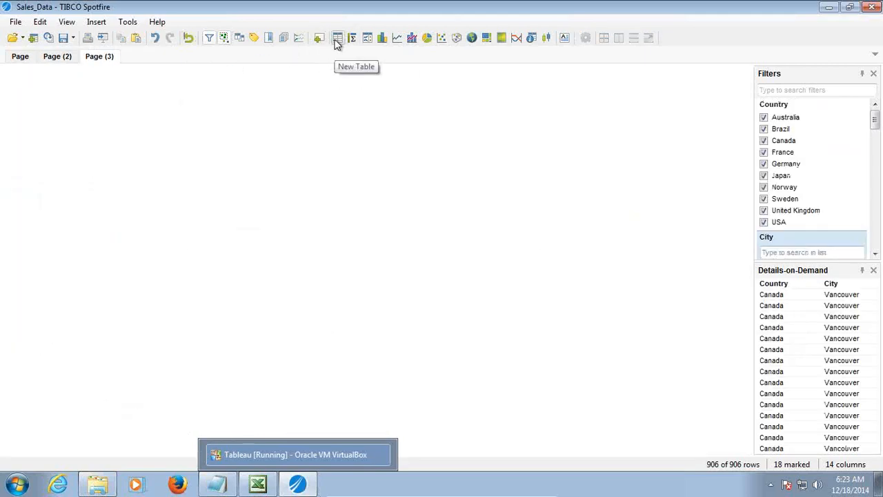
click(338, 38)
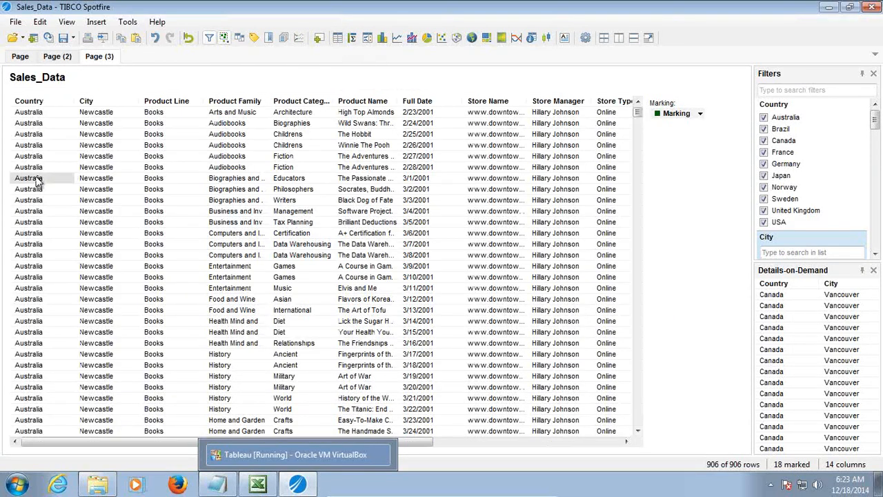
right_click(38, 181)
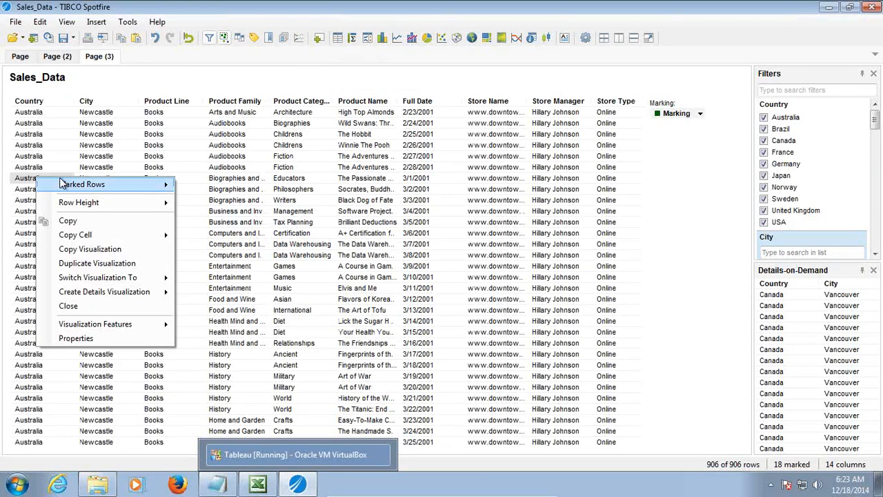
click(103, 264)
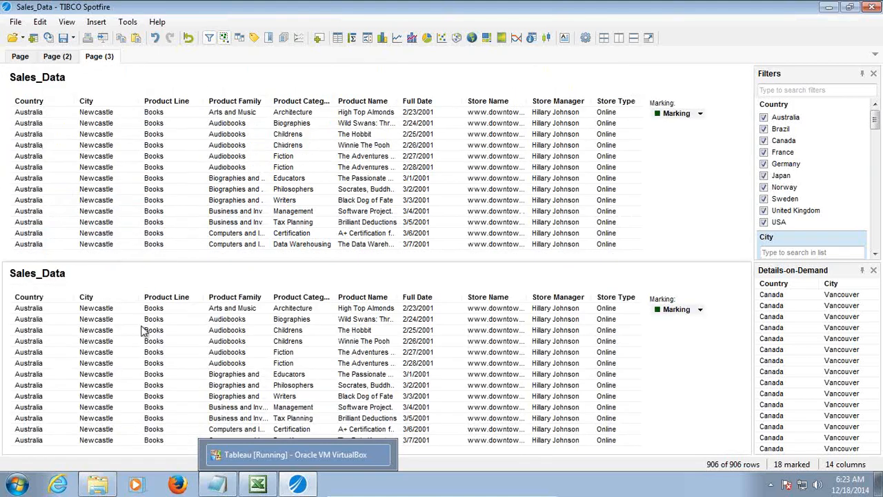
- Switch the lower copy of the Sales_Data table to a Line Chart
right_click(144, 330)
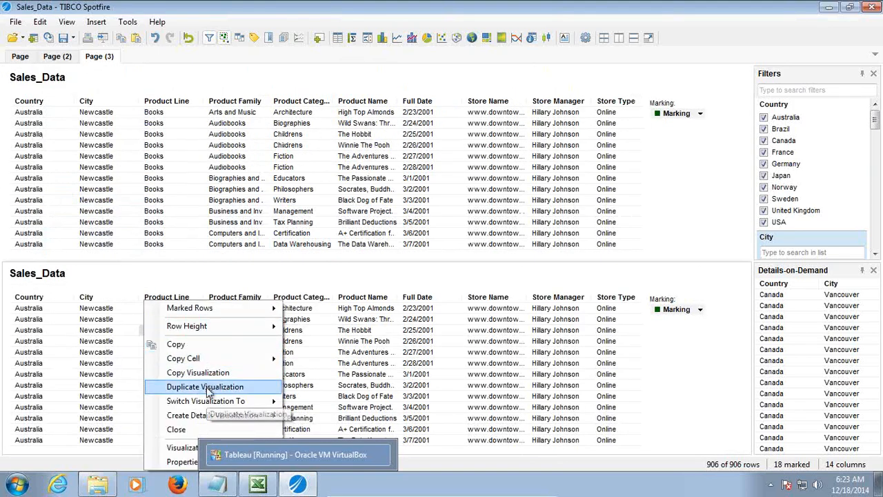
mouse_move(207, 401)
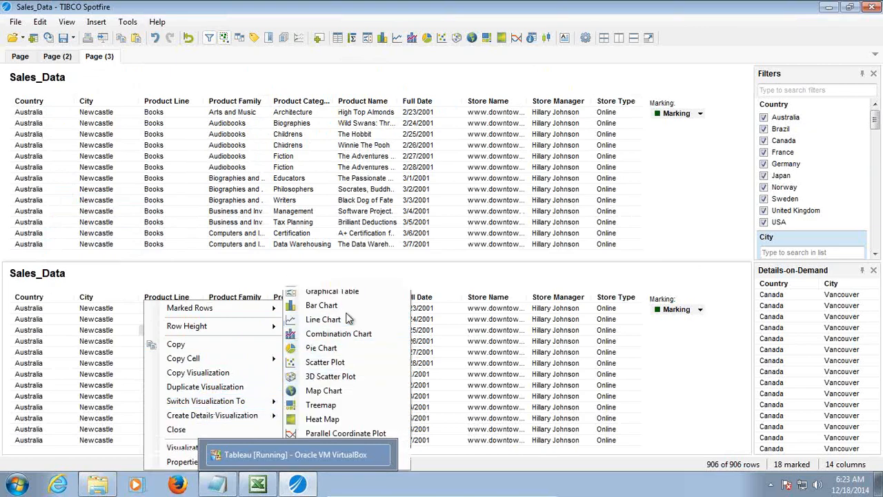
click(349, 319)
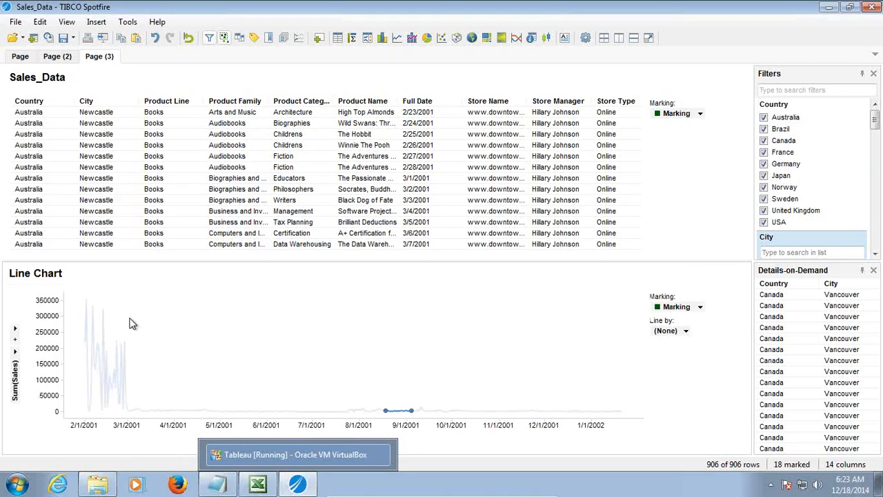
- Duplicate the Sales_Data table as a Bar Chart and arrange the page's three visualizations evenly
right_click(135, 203)
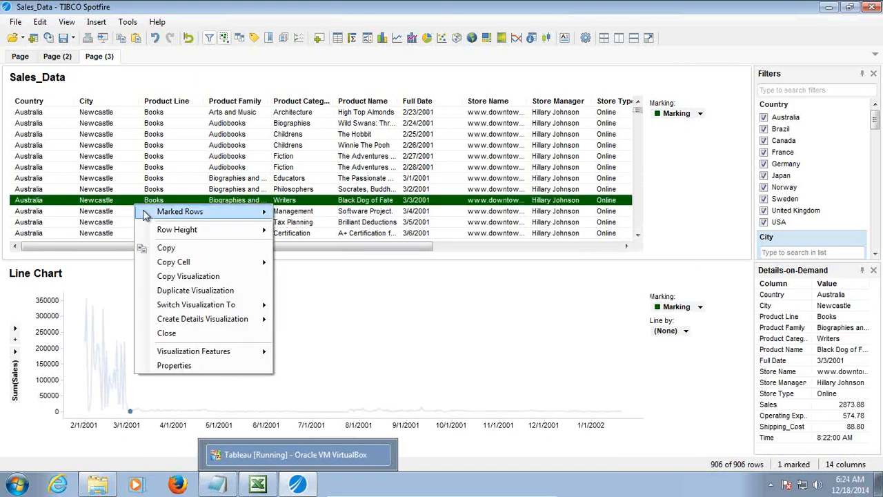
click(197, 290)
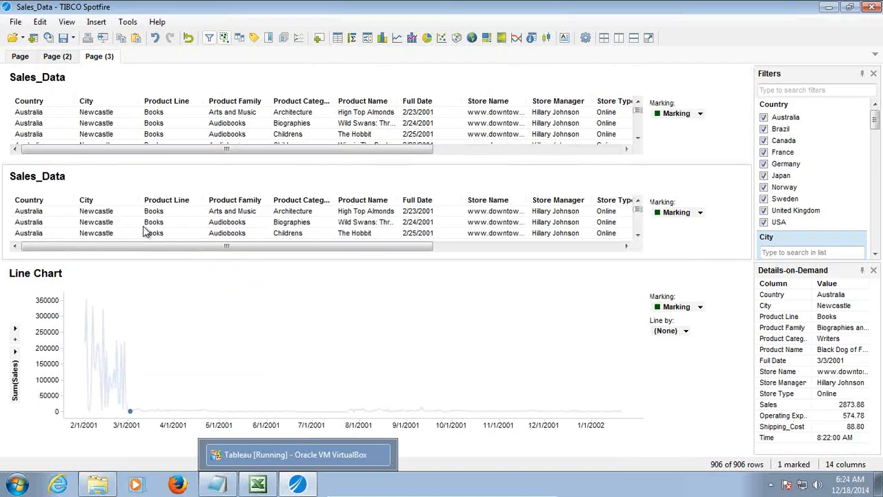
right_click(143, 231)
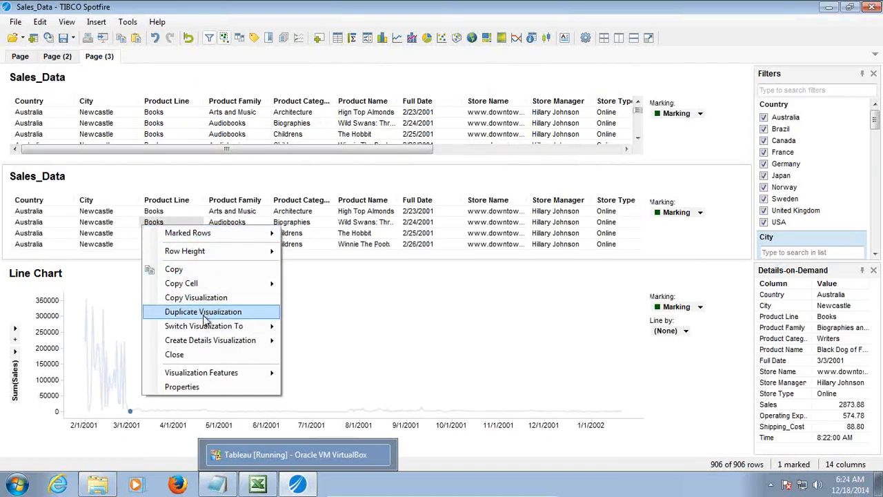
mouse_move(205, 327)
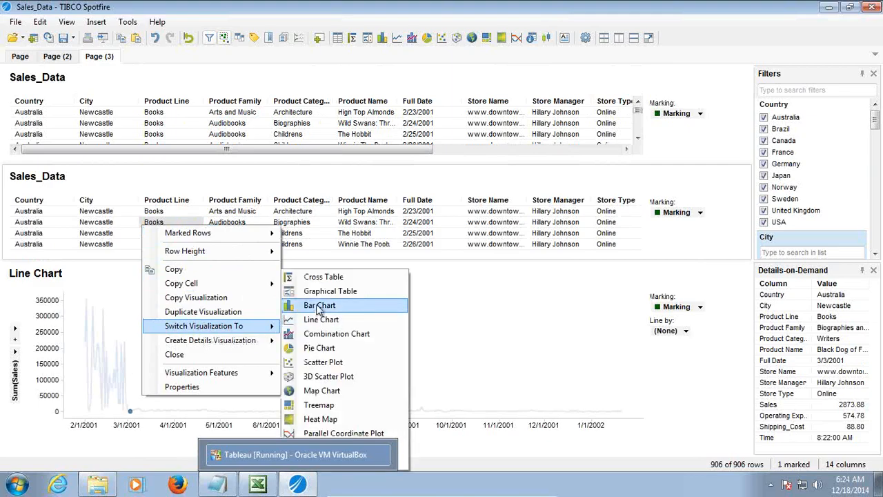
click(319, 305)
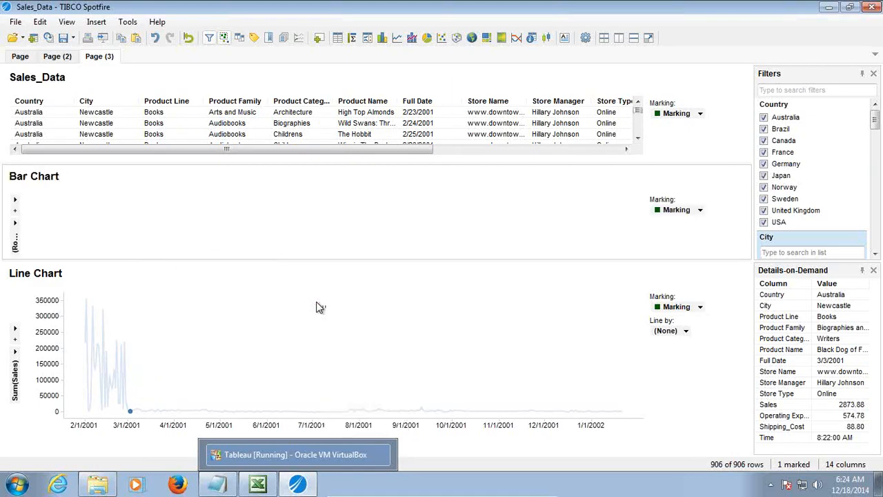
click(603, 38)
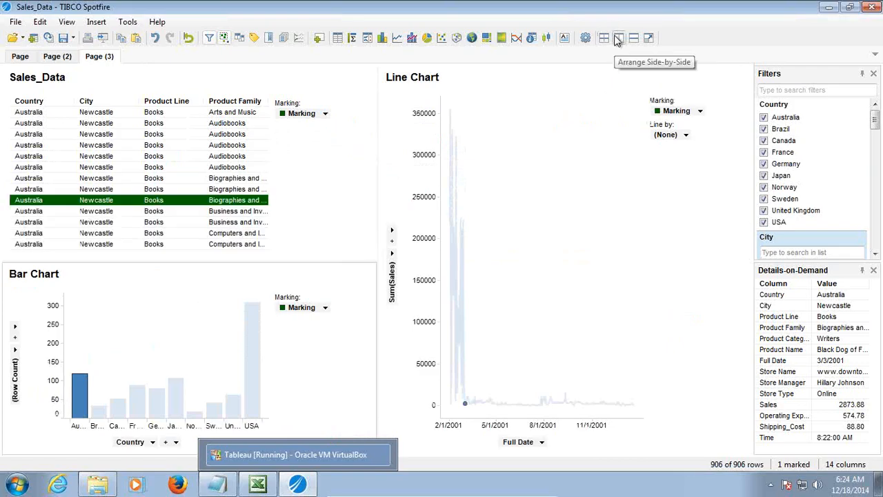
- Mark several country bars in turn, including Australia, France and USA, to examine the linked rows and line chart points
click(256, 345)
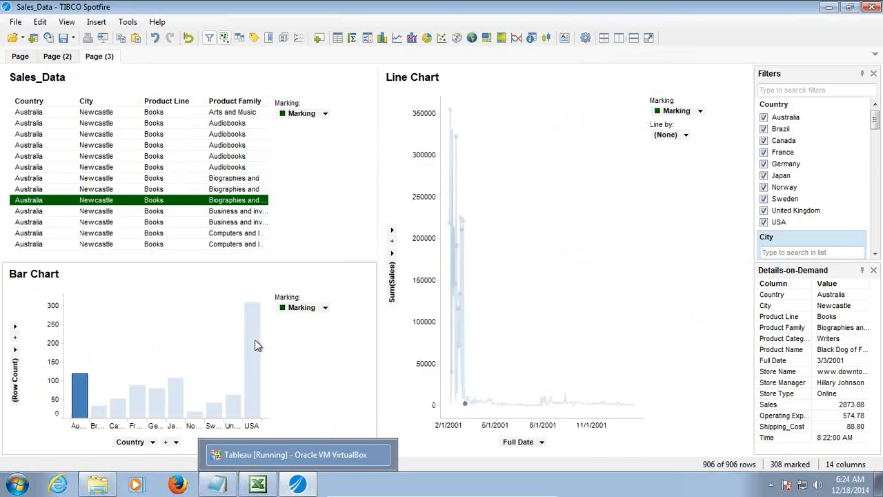
click(169, 389)
click(79, 392)
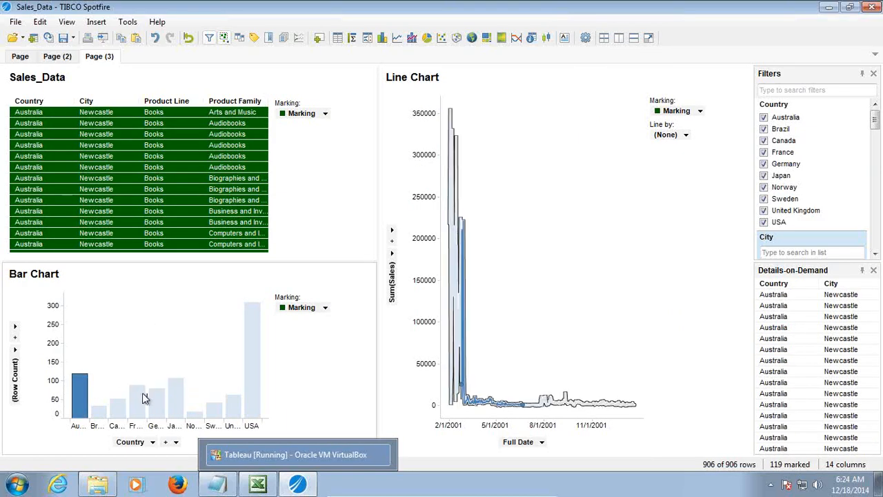
click(144, 396)
click(251, 387)
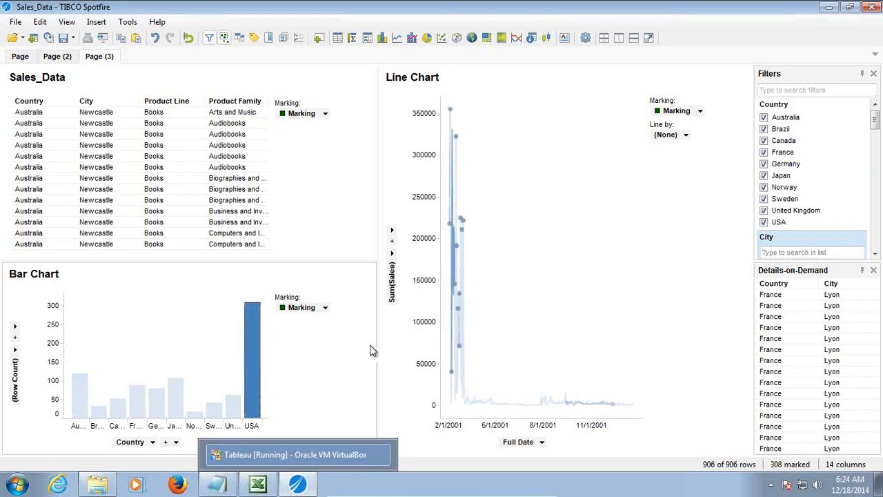
- Set the line chart's horizontal axis to Product Line and add Operating Expense to its vertical axis alongside Sales
click(543, 442)
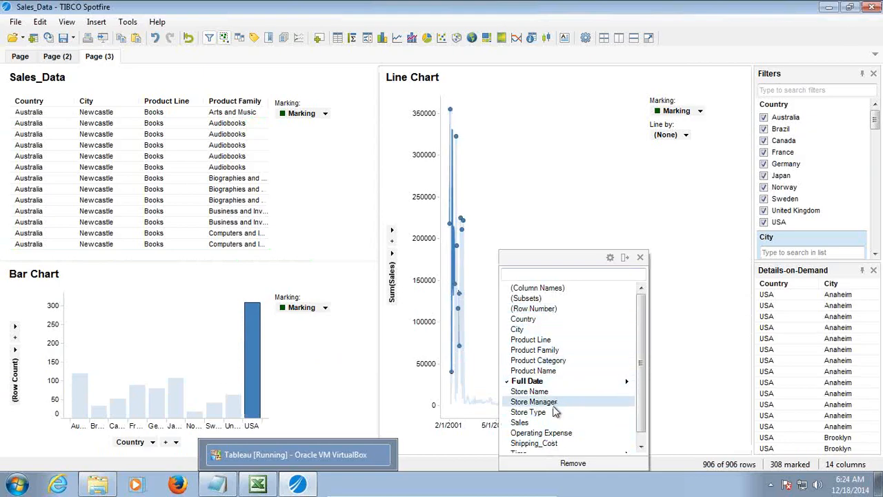
click(553, 342)
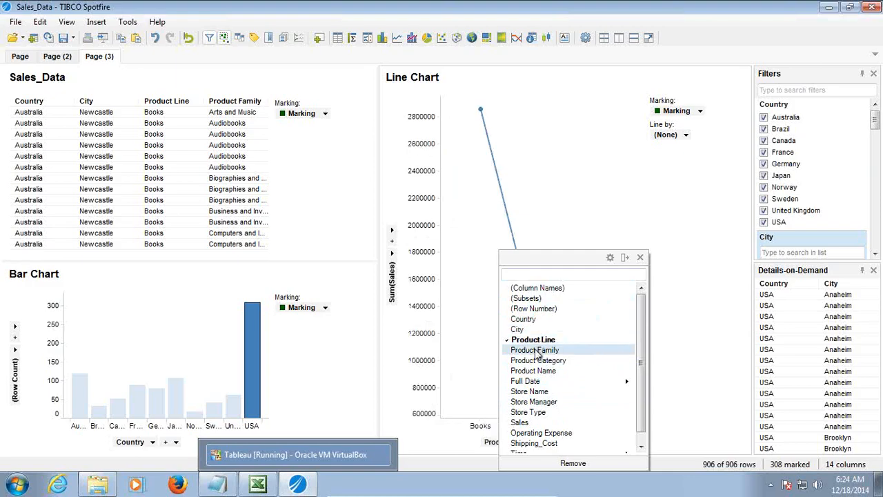
click(564, 175)
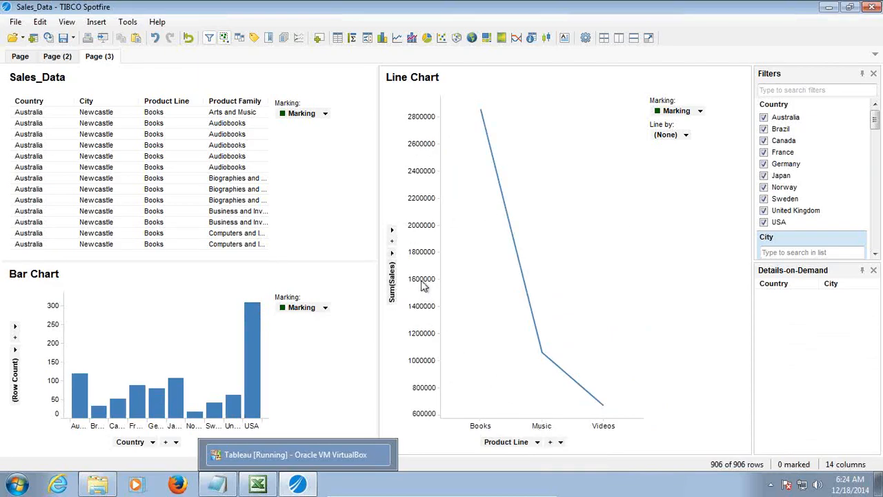
drag(875, 119, 873, 238)
drag(791, 153, 394, 245)
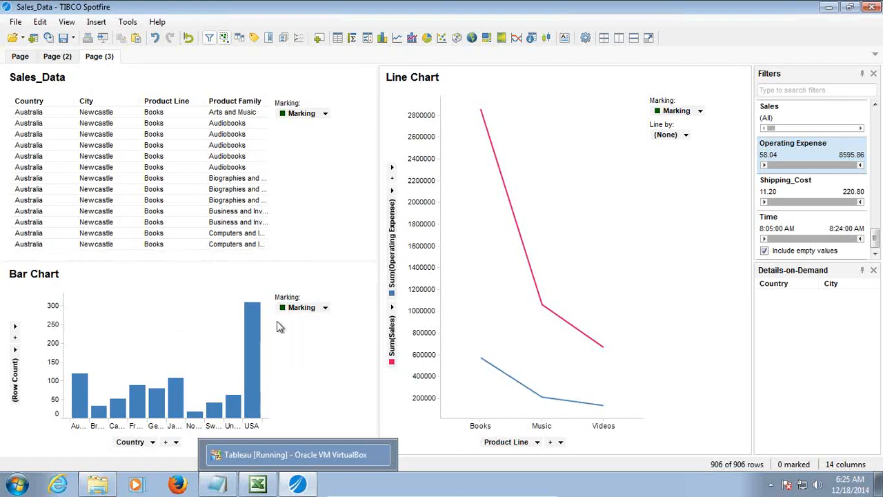
- Switch to the Hands-on Example slide and underline the "Detailed/Summary view in same page" item
mouse_move(502, 481)
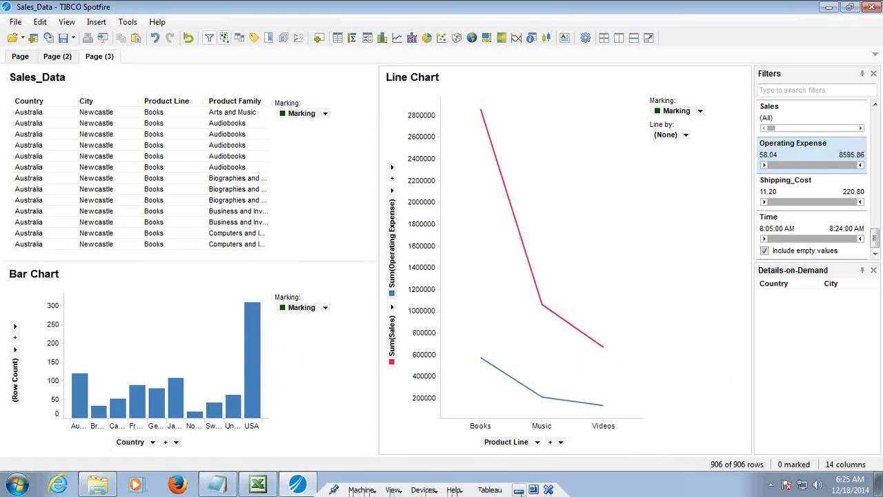
click(519, 490)
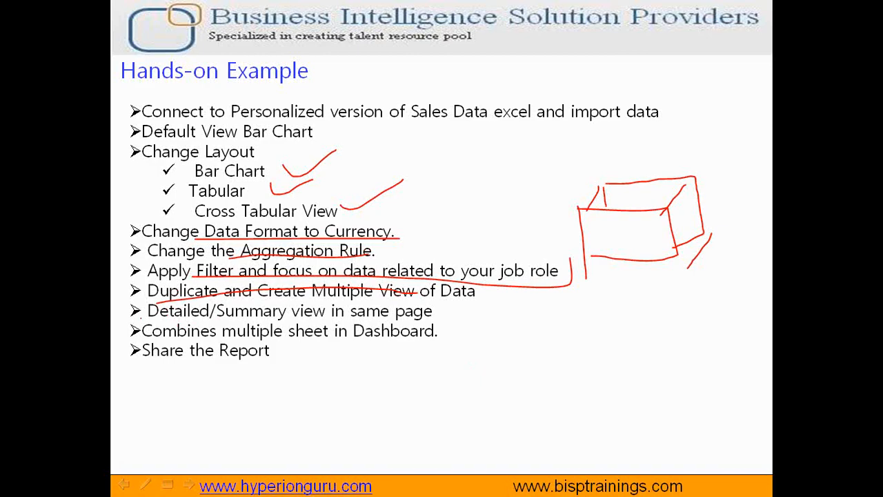
drag(153, 320, 304, 322)
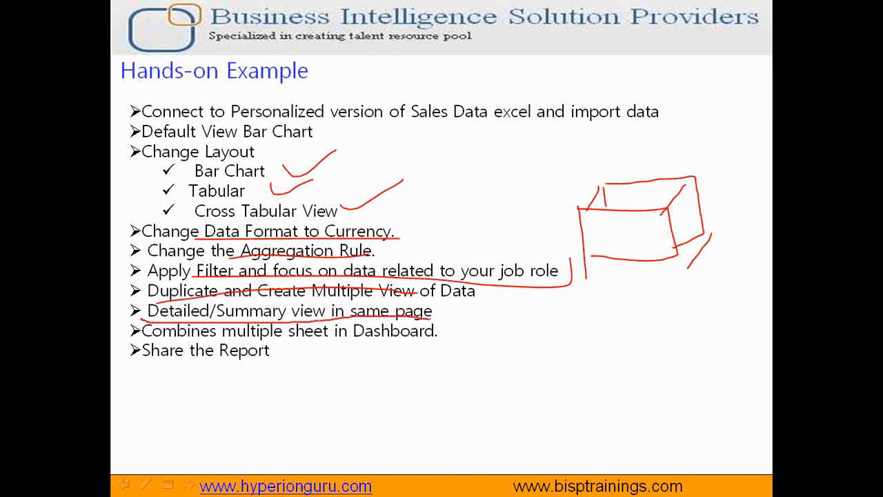
key(alt+Tab)
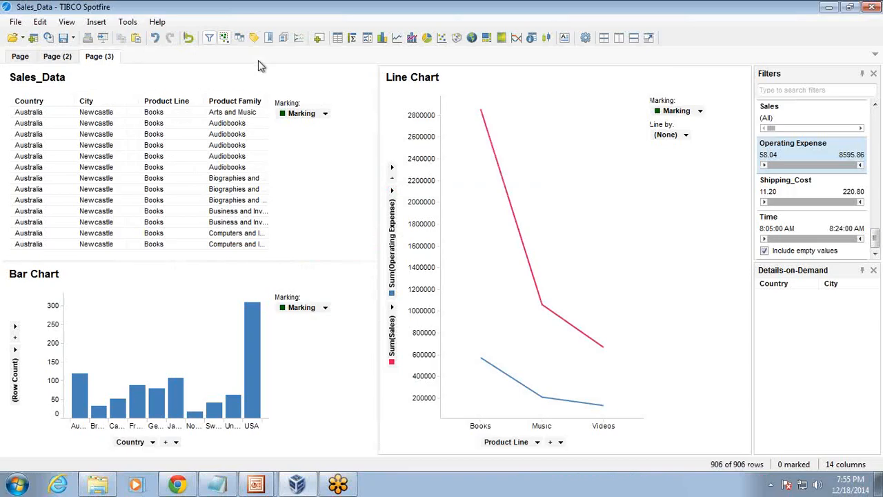
- Add a fourth page with a table of Sales_Data and switch the table to a Bar Chart
click(319, 37)
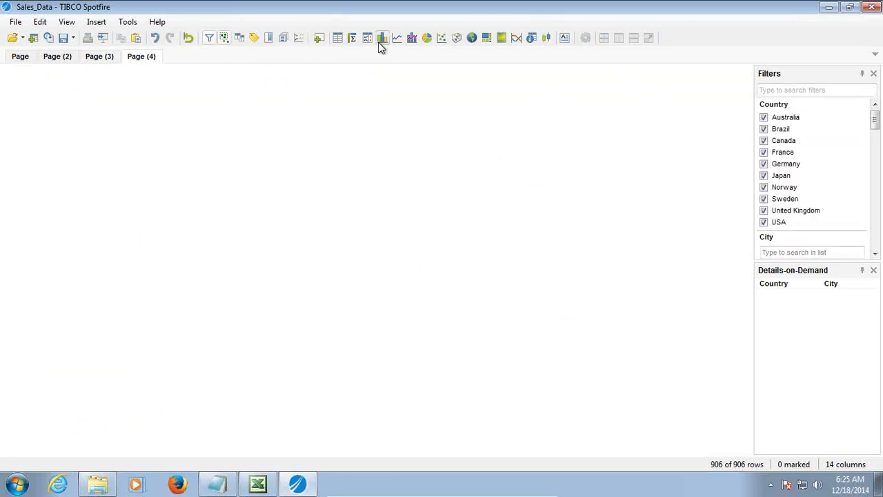
click(338, 39)
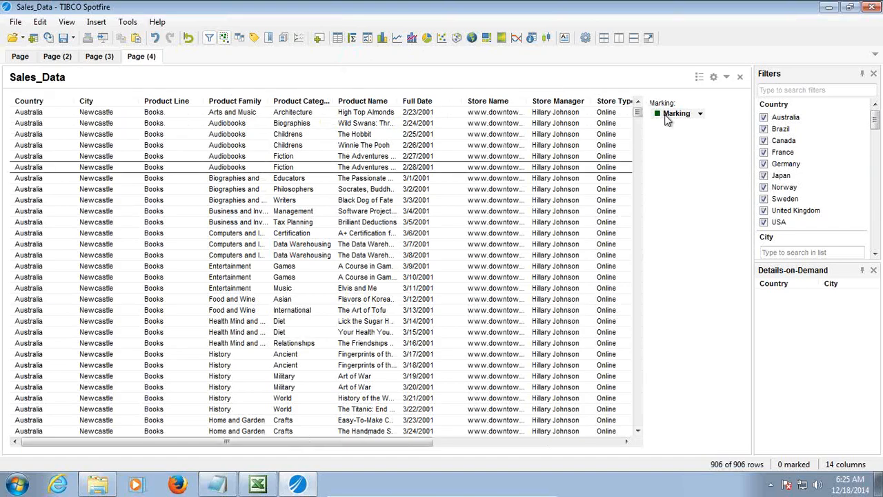
right_click(132, 192)
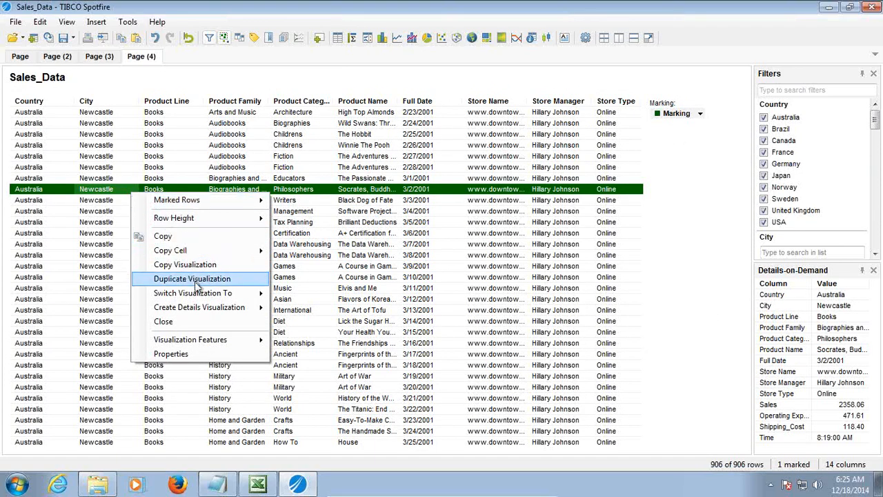
mouse_move(203, 294)
click(319, 306)
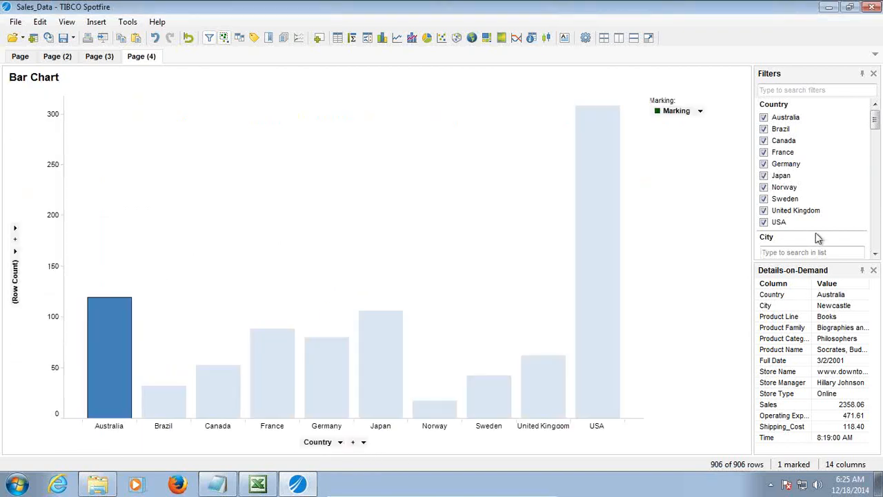
- Put Sales on the bar chart's vertical axis and remove Row Count from it
drag(875, 119, 878, 243)
drag(793, 136, 31, 279)
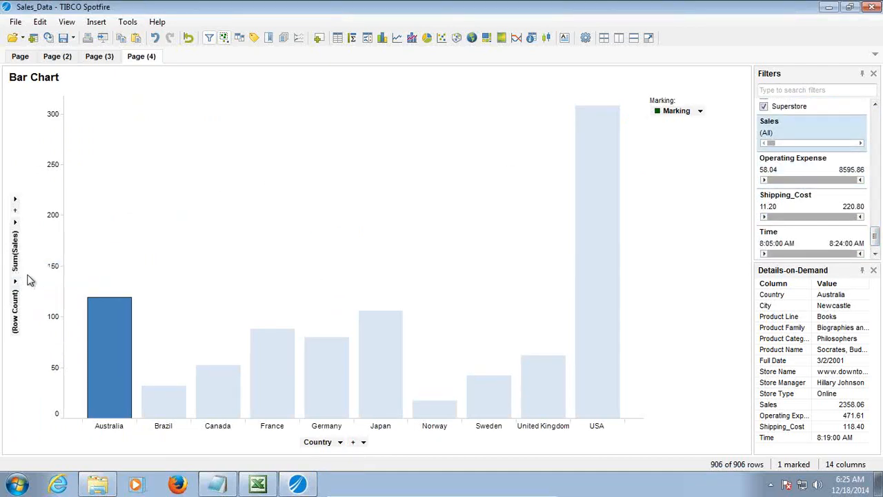
click(15, 303)
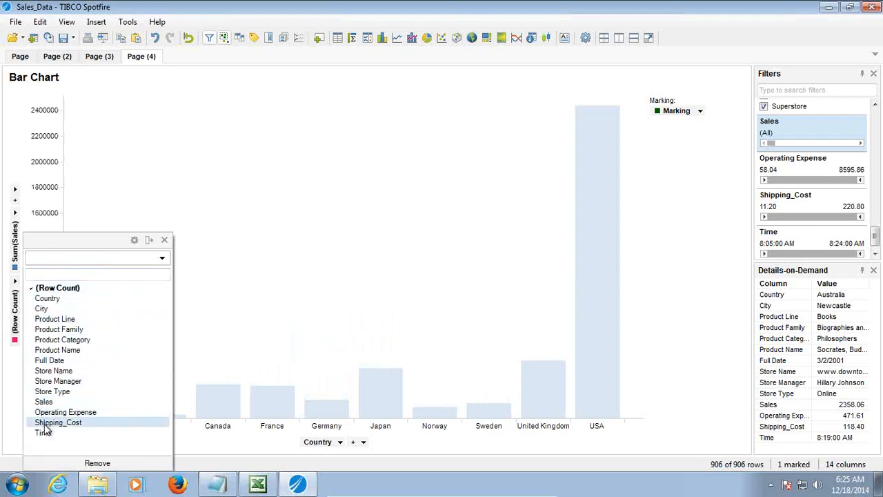
click(56, 460)
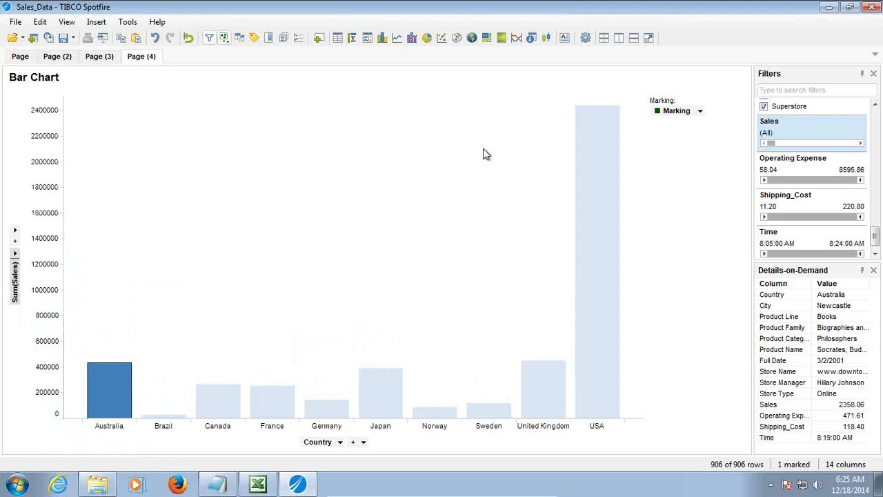
right_click(220, 129)
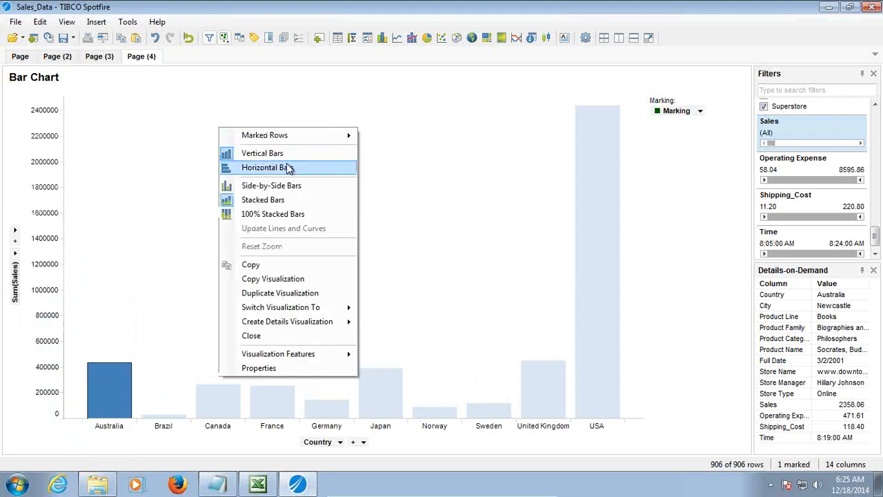
mouse_move(302, 309)
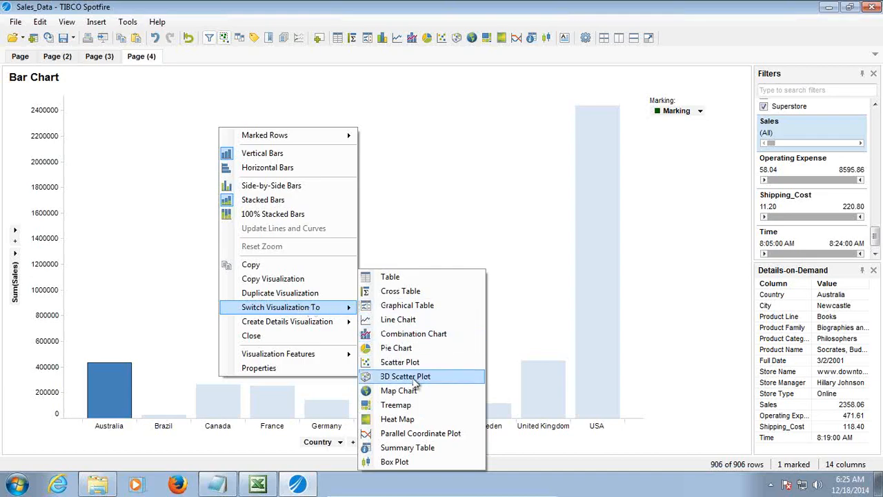
click(407, 448)
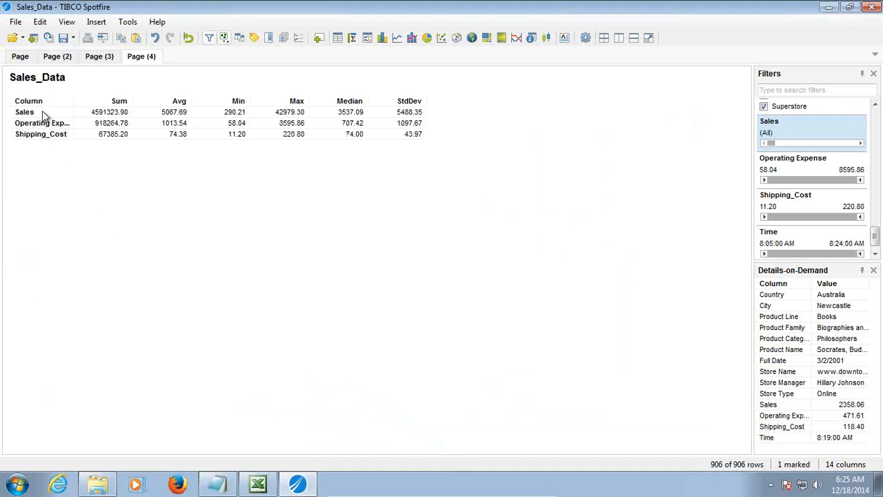
click(154, 37)
- Duplicate the Sales bar chart and create a Summary Table details visualization from the lower copy
right_click(114, 169)
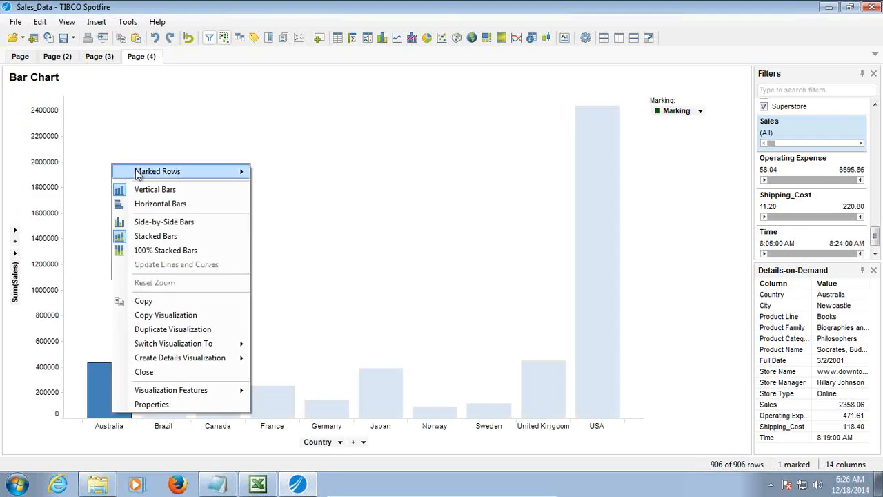
click(195, 330)
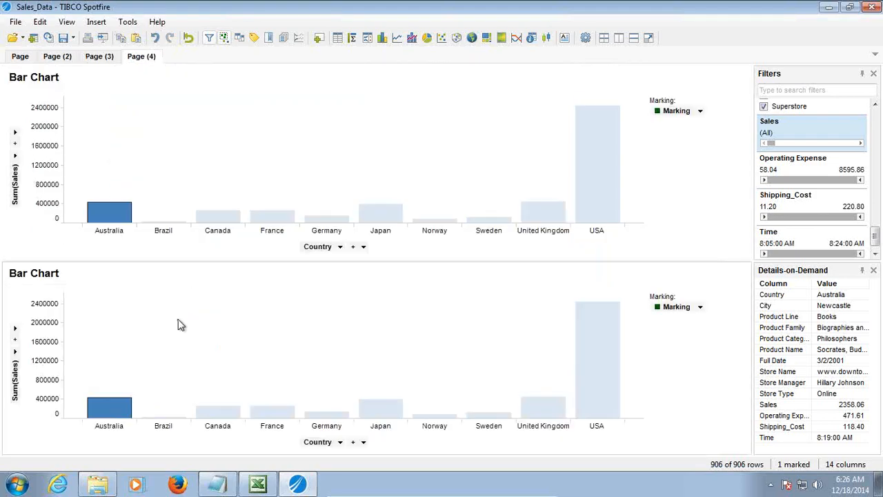
right_click(168, 336)
mouse_move(229, 418)
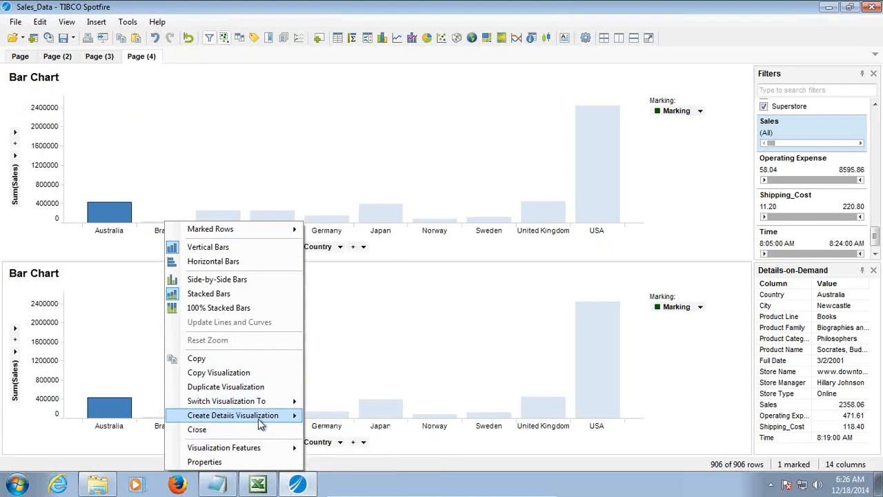
click(330, 447)
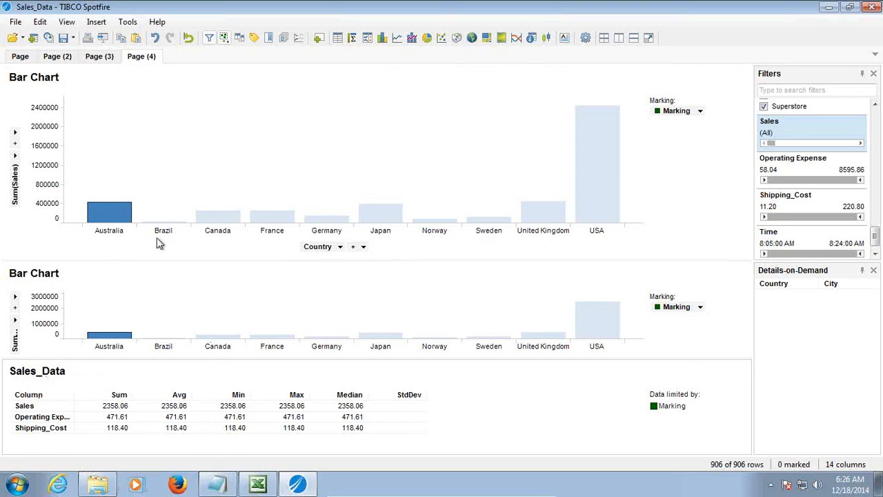
- Mark the USA, United Kingdom, Australia, Canada, France, Germany and Japan bars in turn to examine the linked summary statistics
click(591, 182)
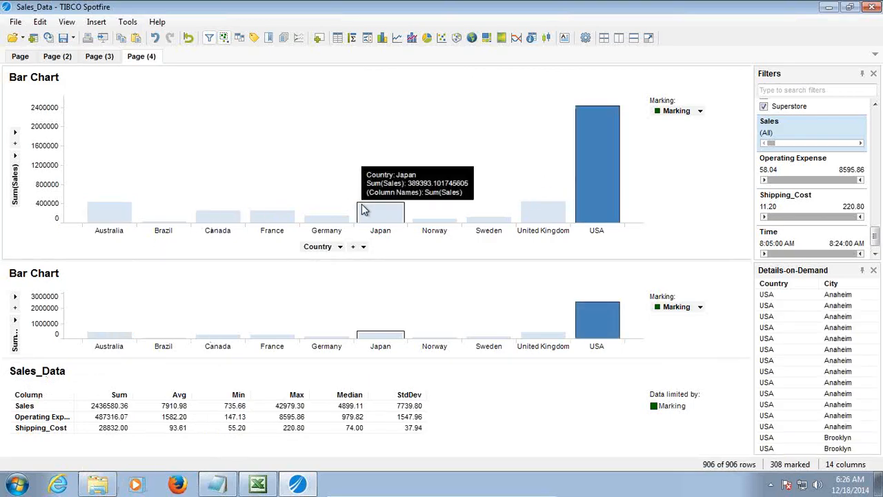
click(548, 211)
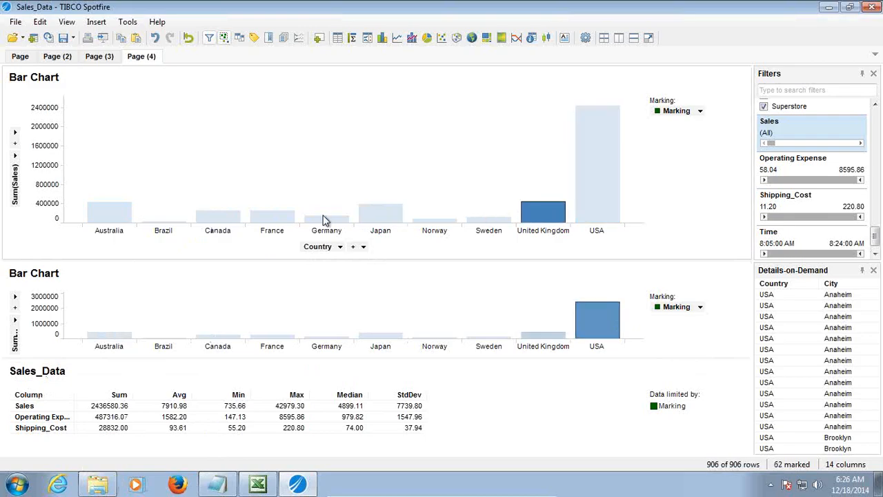
click(114, 217)
click(212, 216)
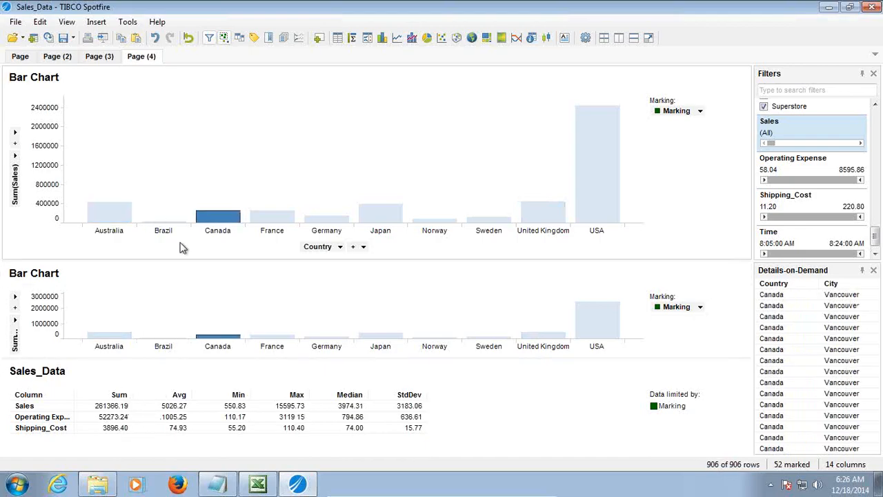
click(268, 218)
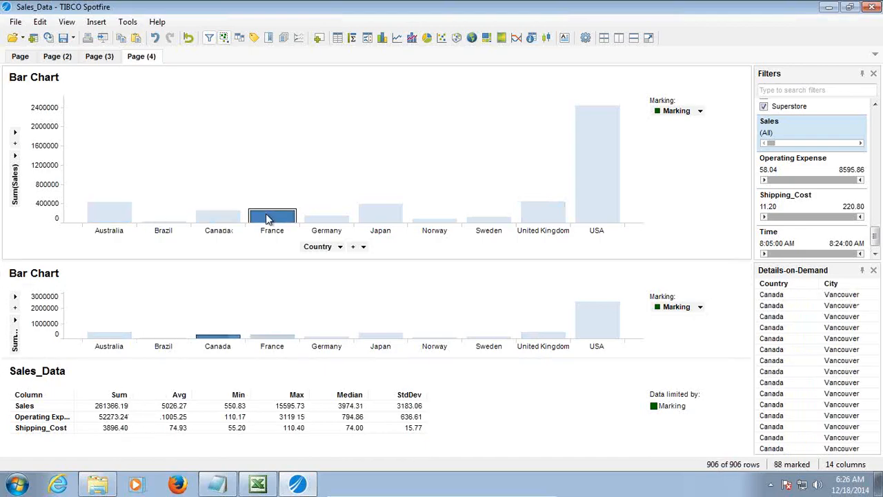
click(331, 219)
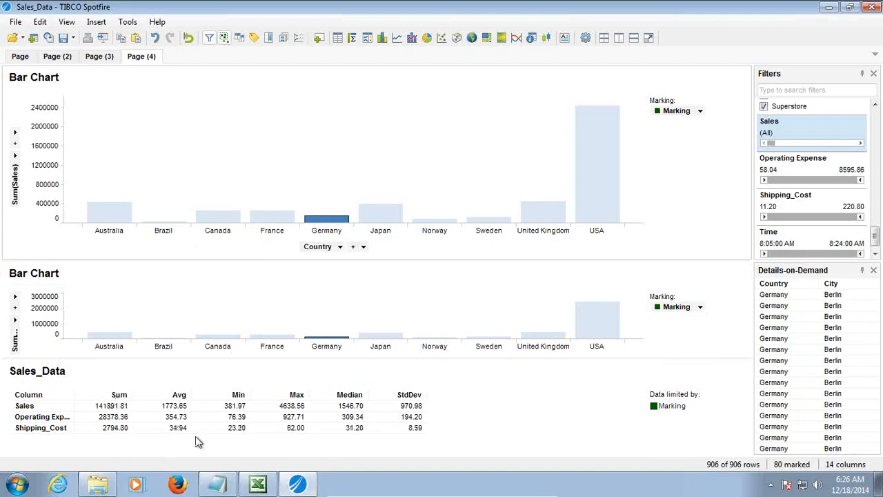
click(378, 217)
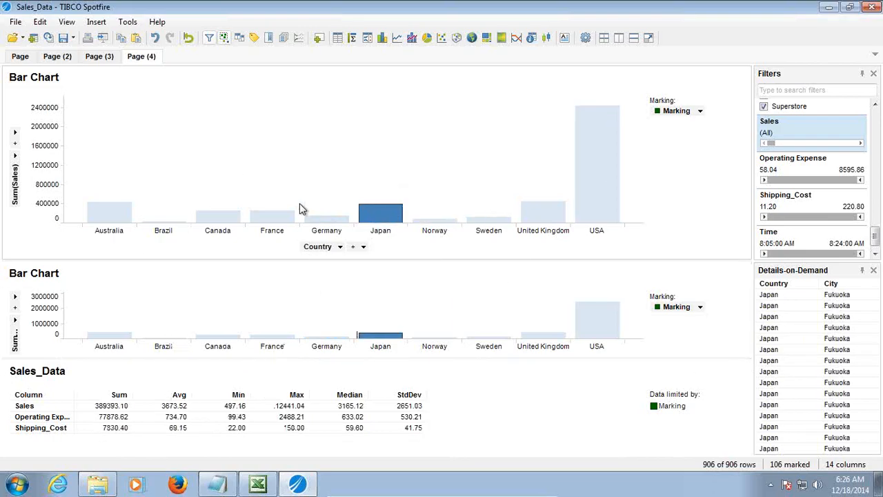
- Add a fifth page, insert the Sales_Data table on it and switch that table to a Bar Chart
click(320, 38)
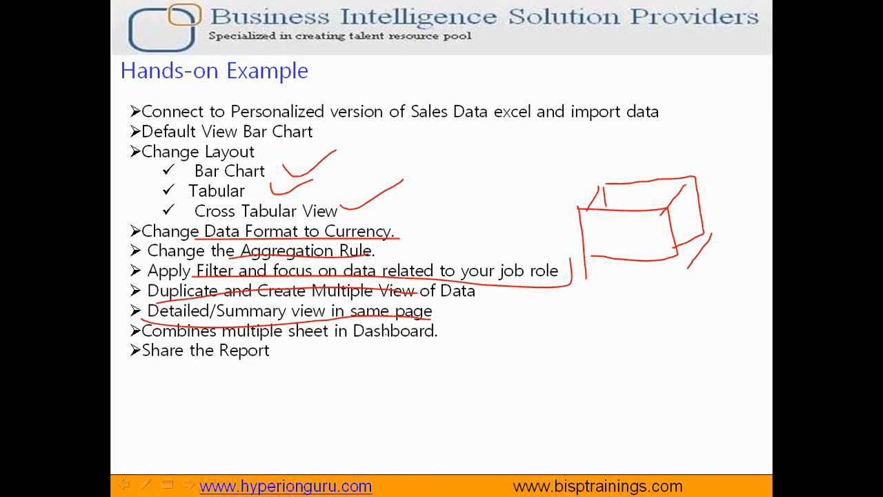
key(alt+Tab)
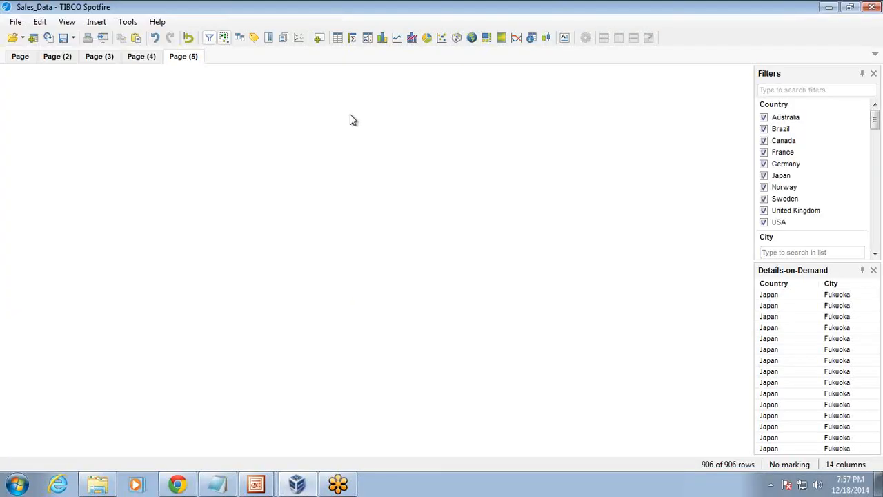
drag(338, 38, 349, 138)
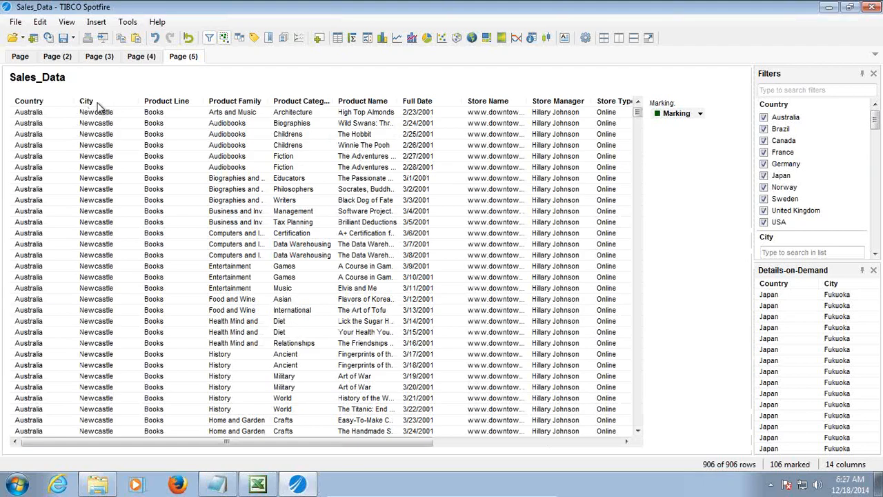
right_click(71, 143)
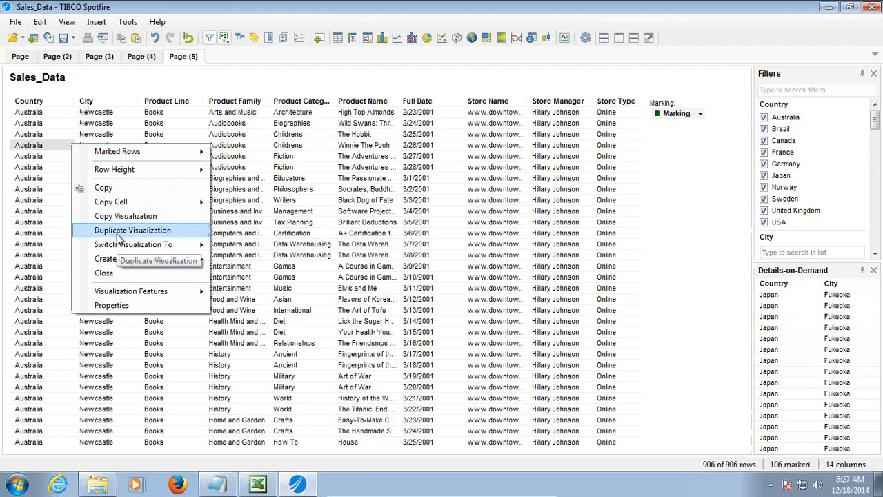
mouse_move(119, 258)
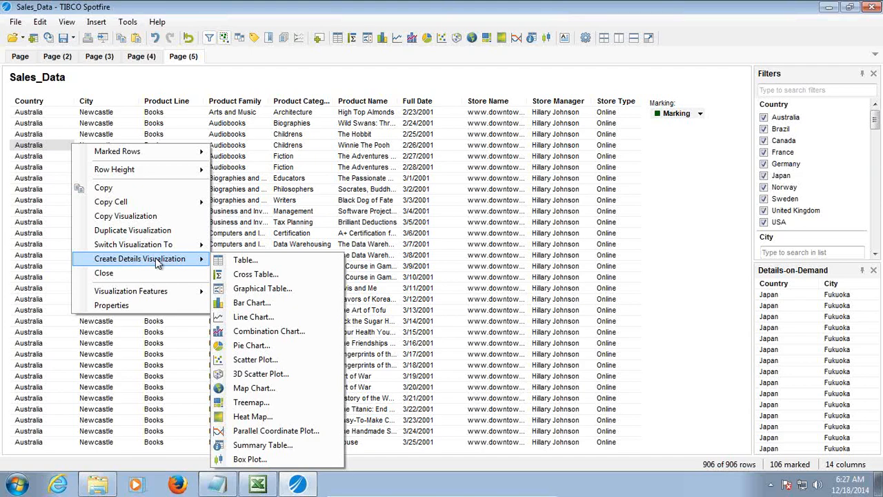
mouse_move(153, 262)
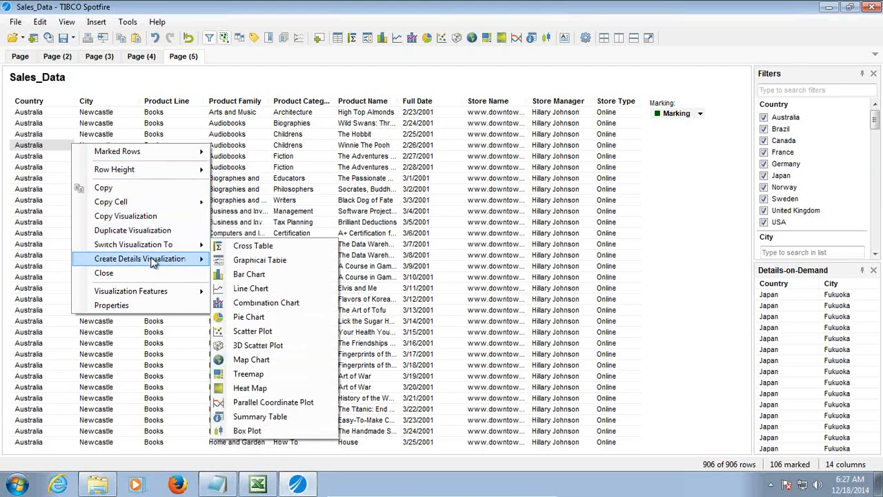
mouse_move(154, 244)
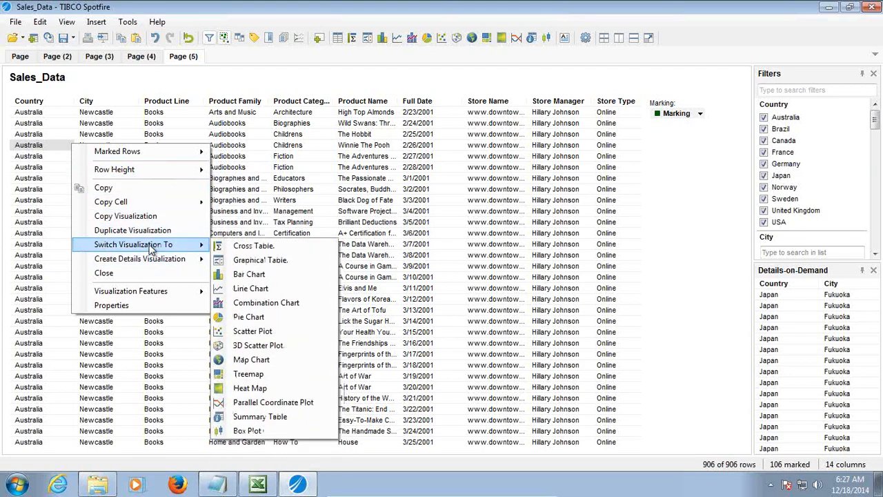
click(246, 275)
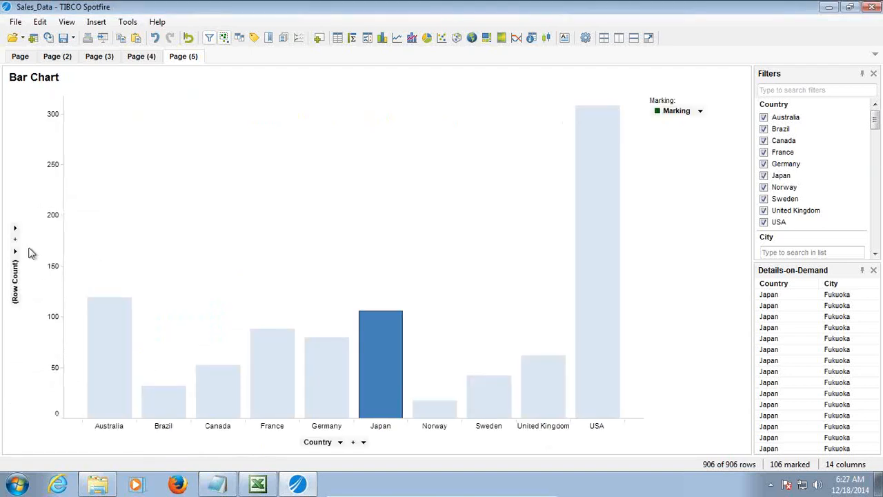
- Replace Row Count with Sales on the vertical axis of the fifth page's bar chart
drag(876, 121, 877, 240)
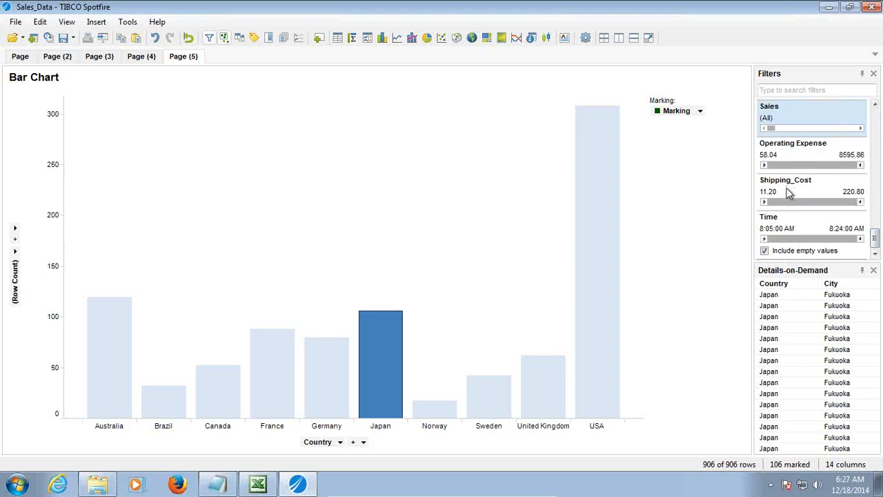
drag(785, 119, 15, 256)
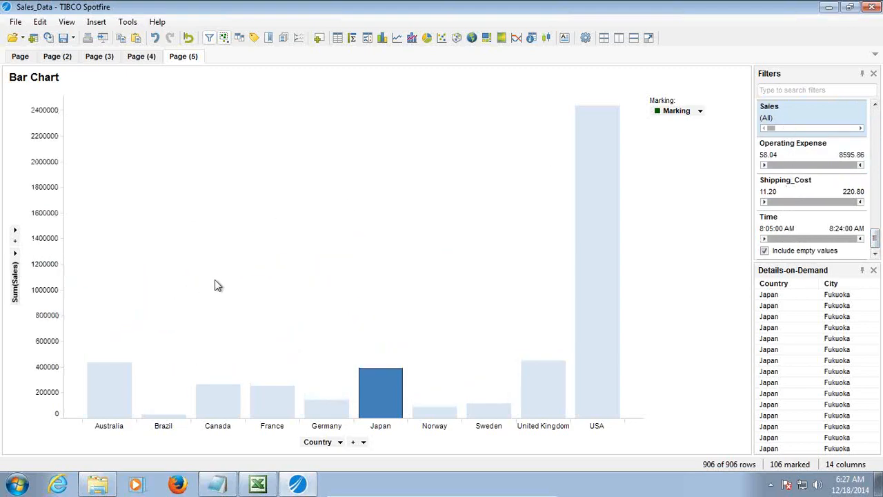
- Create a Table details visualization from the fifth page's Sales by Country bar chart
right_click(295, 208)
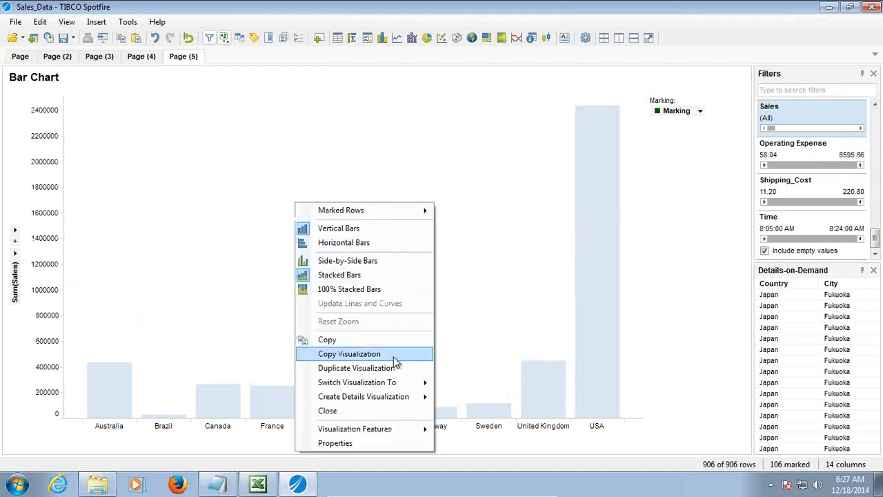
mouse_move(389, 400)
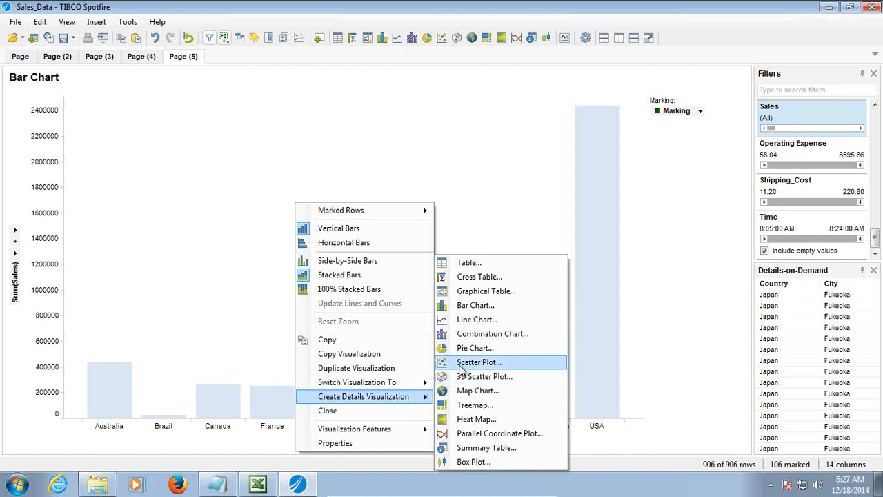
click(480, 264)
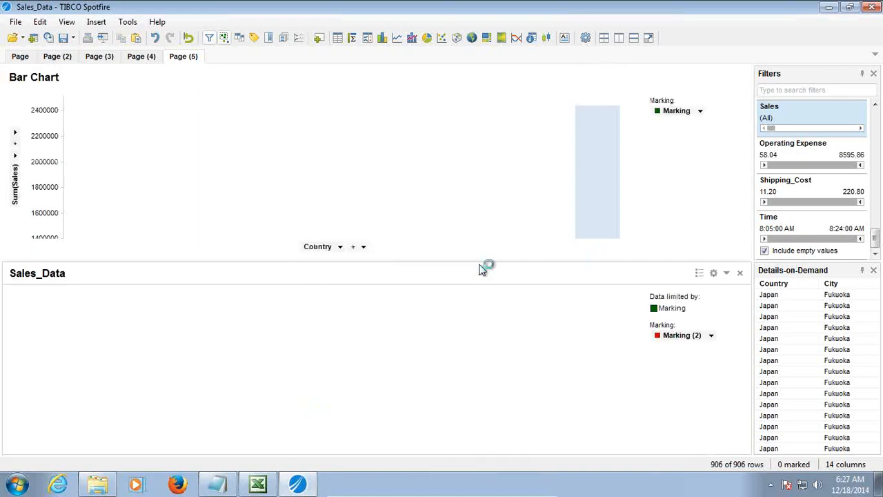
- Mark the Australia, Canada, France, Germany, Japan, USA, United Kingdom and Norway bars, revisiting several, to examine the linked detail rows
click(105, 211)
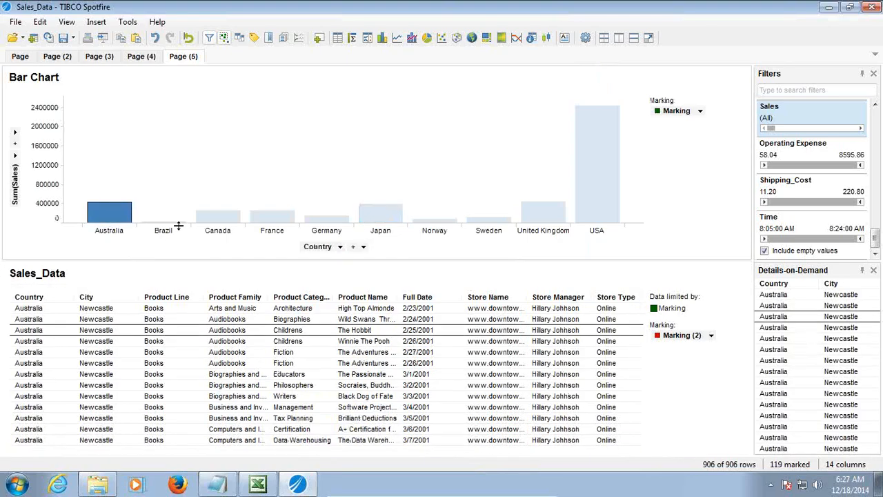
click(218, 217)
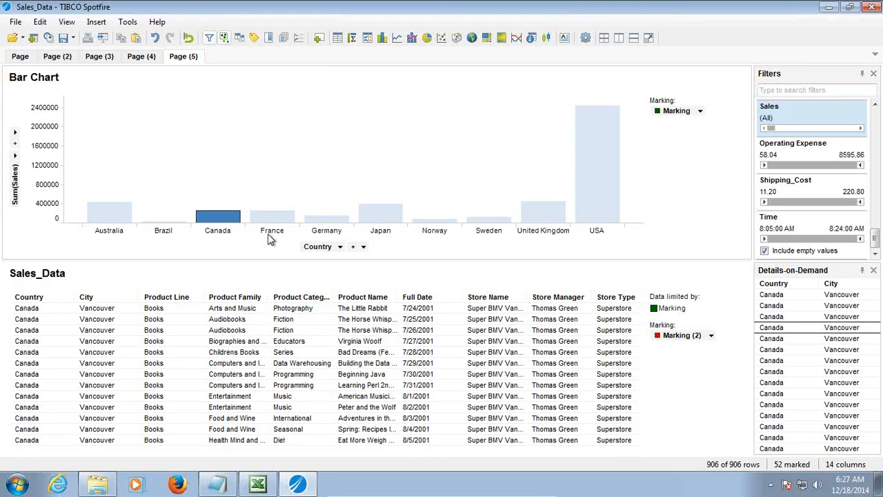
click(272, 218)
click(338, 219)
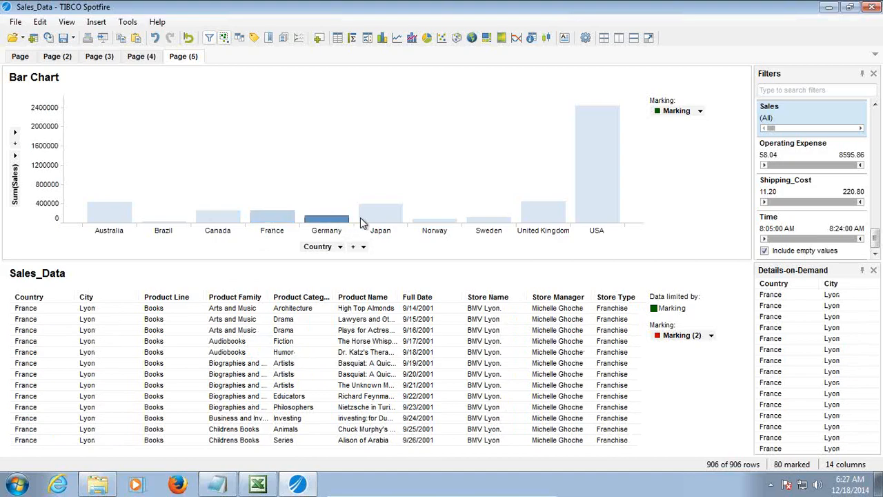
click(376, 216)
click(603, 188)
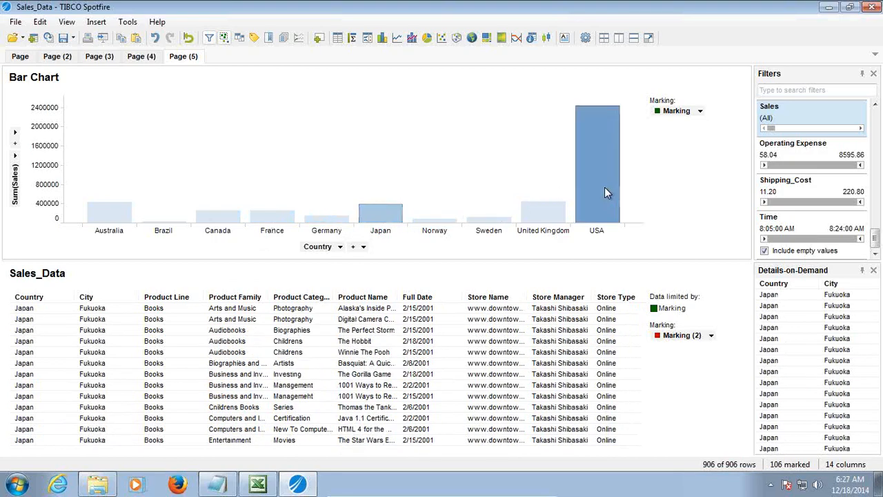
click(531, 215)
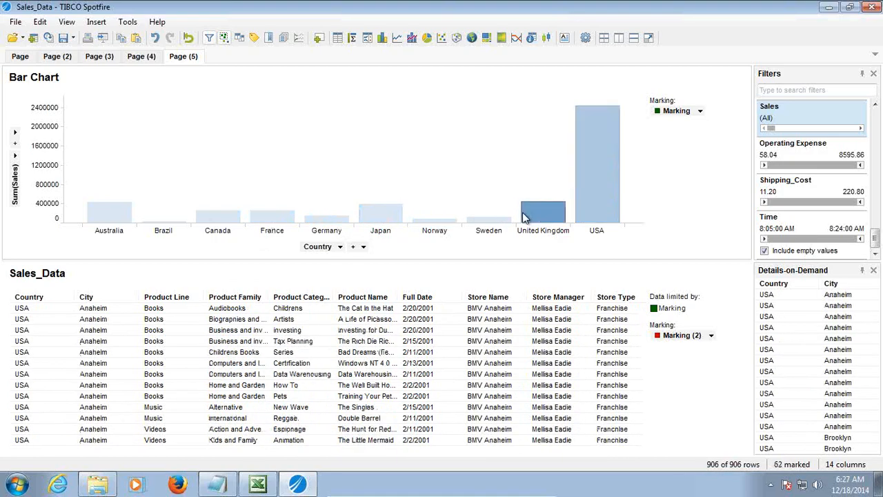
click(109, 211)
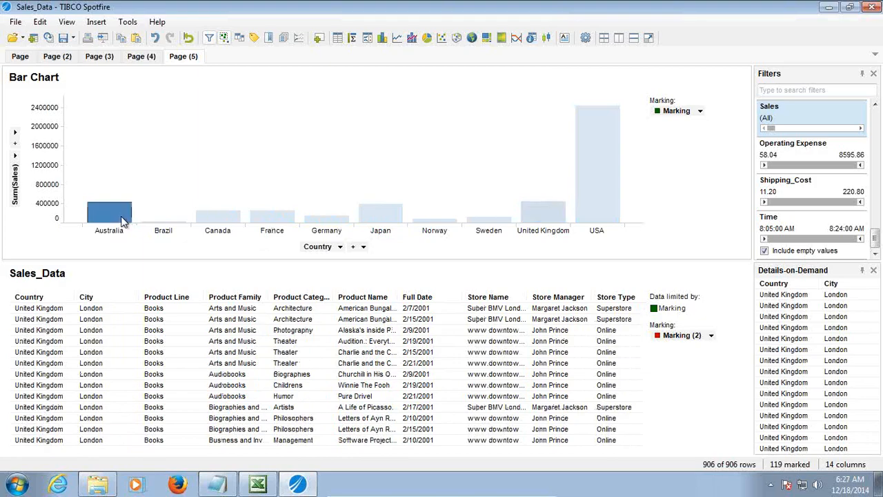
click(215, 215)
click(292, 220)
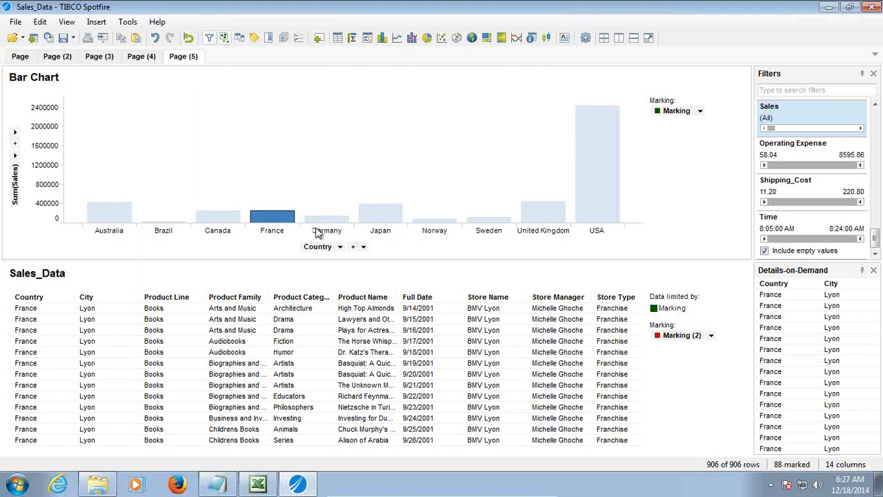
click(380, 219)
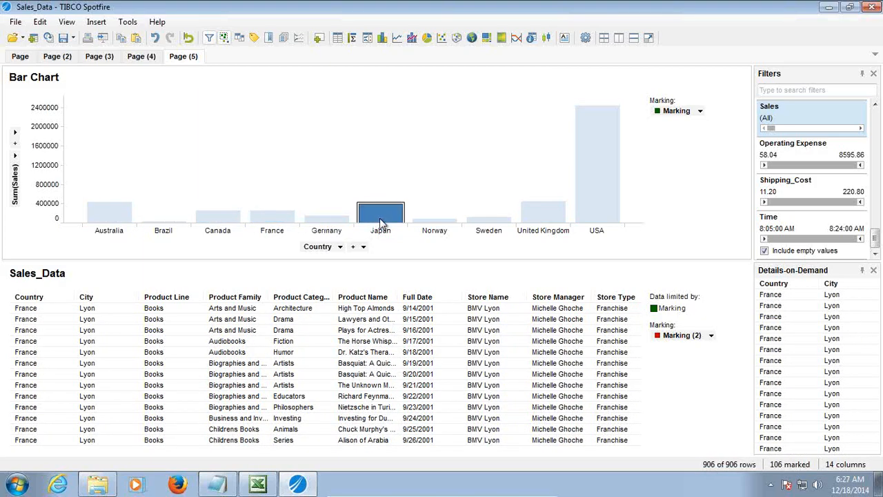
click(434, 221)
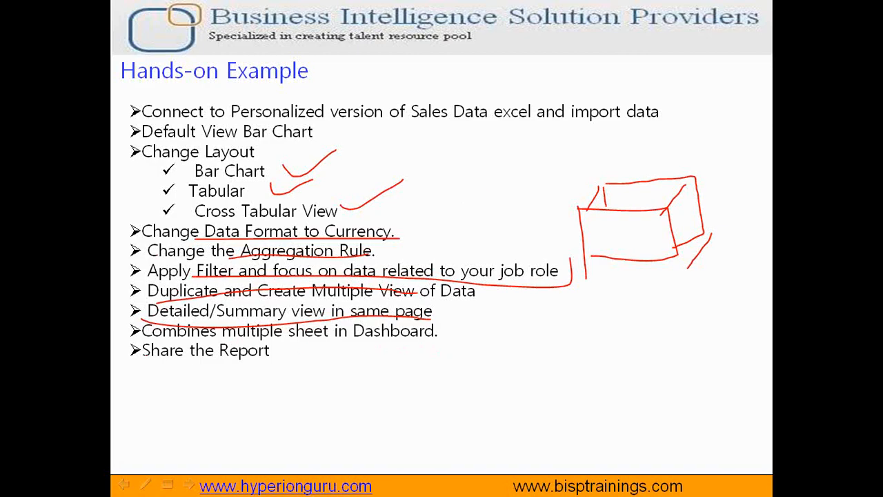
- Switch back to TIBCO Spotfire and review the visualizations on Page (4) and Page (3)
key(alt+Tab)
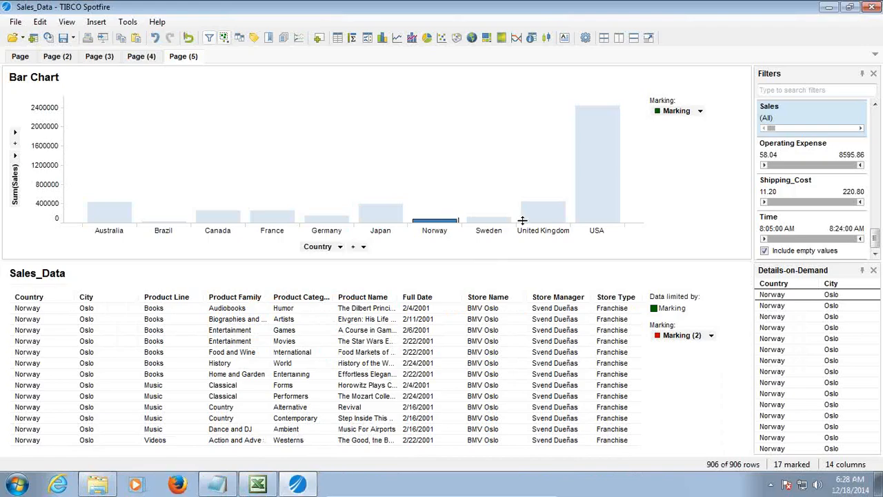
click(143, 57)
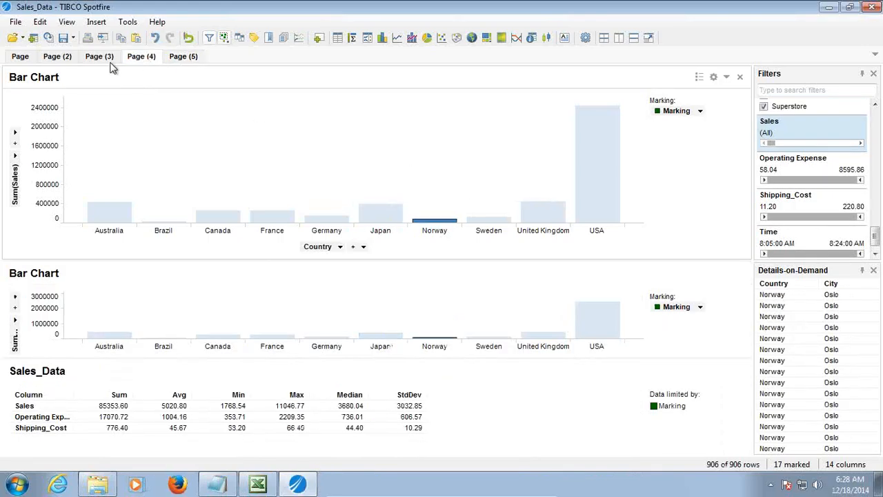
click(105, 58)
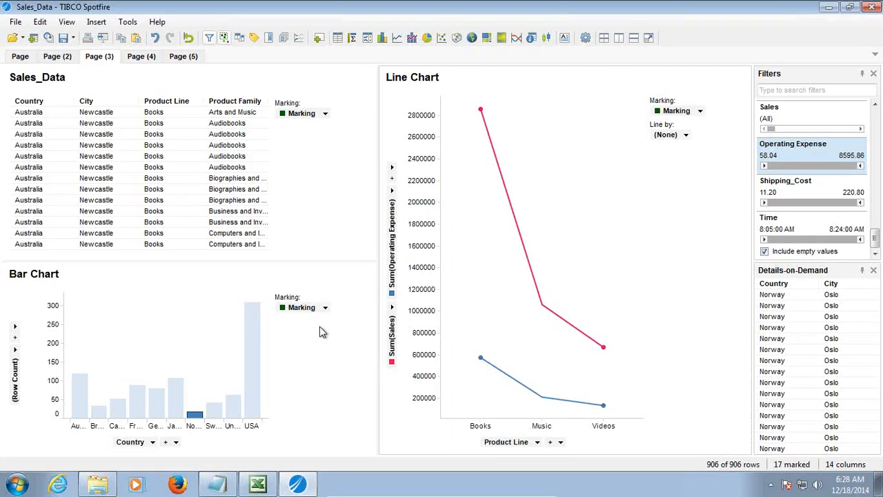
- Save the analysis as Sales_Data in the Data_Source folder, using the Spotfire Analysis File (*.dxp) format
click(63, 37)
click(507, 311)
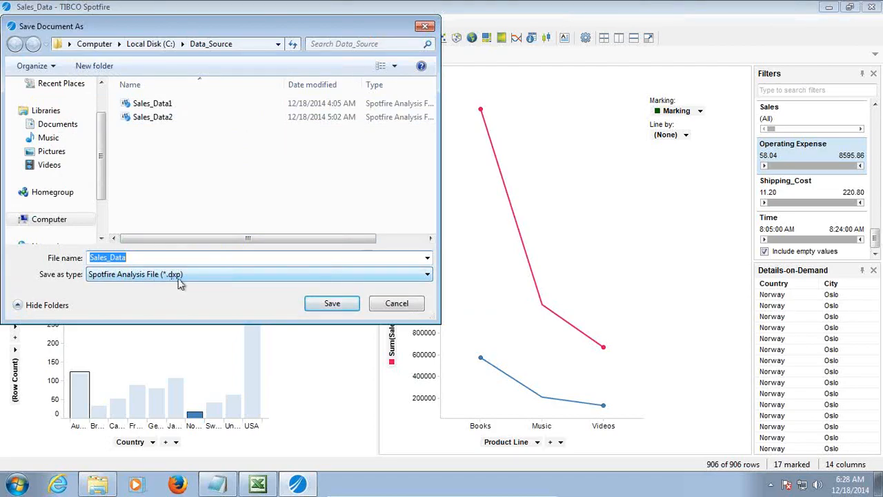
click(330, 274)
click(330, 287)
click(331, 300)
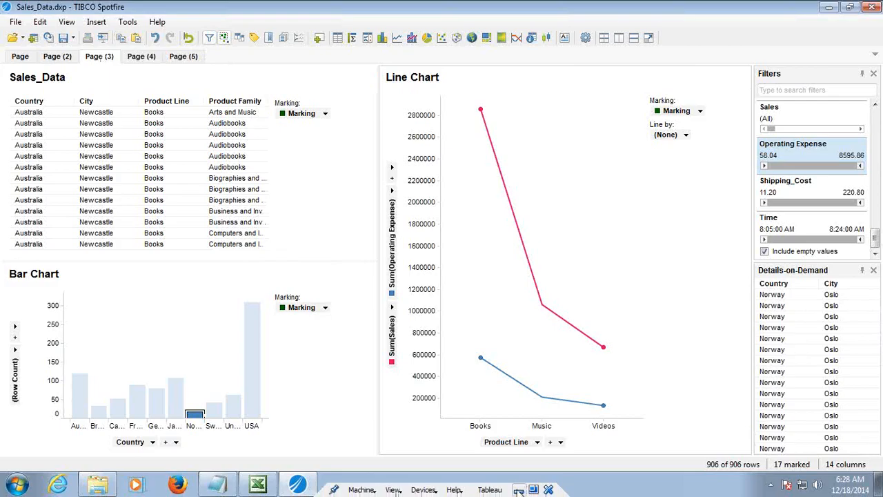
click(519, 490)
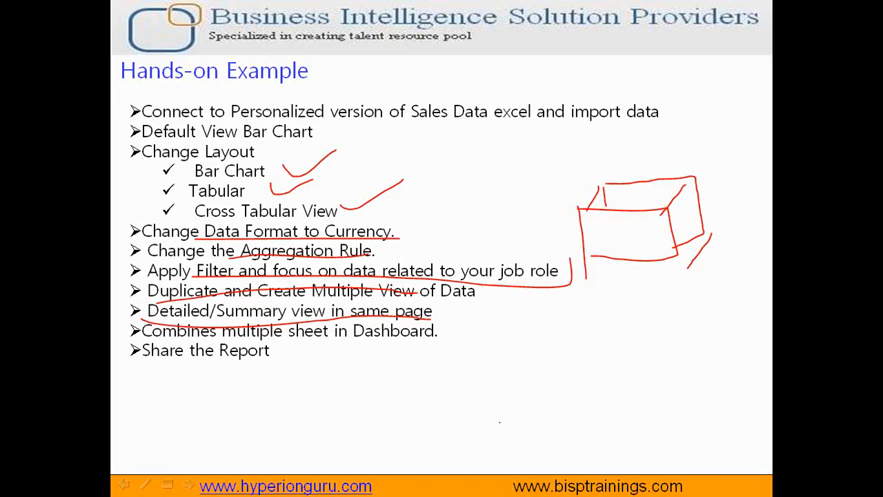
key(Right)
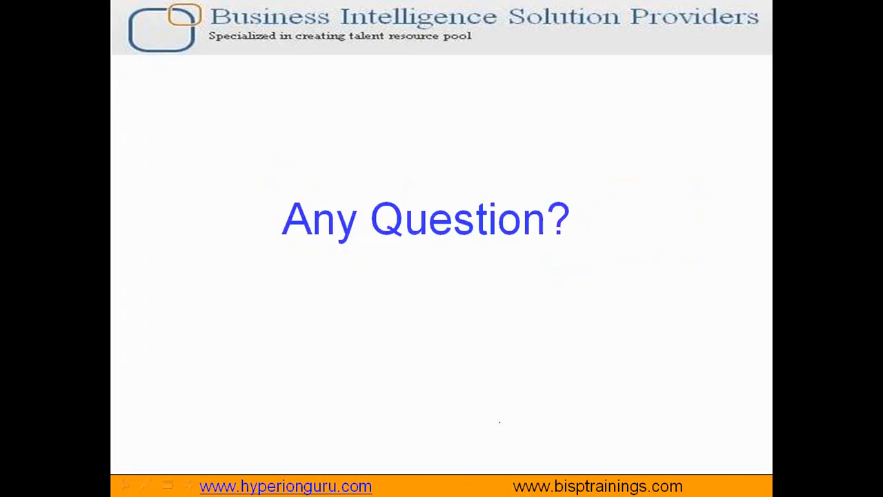